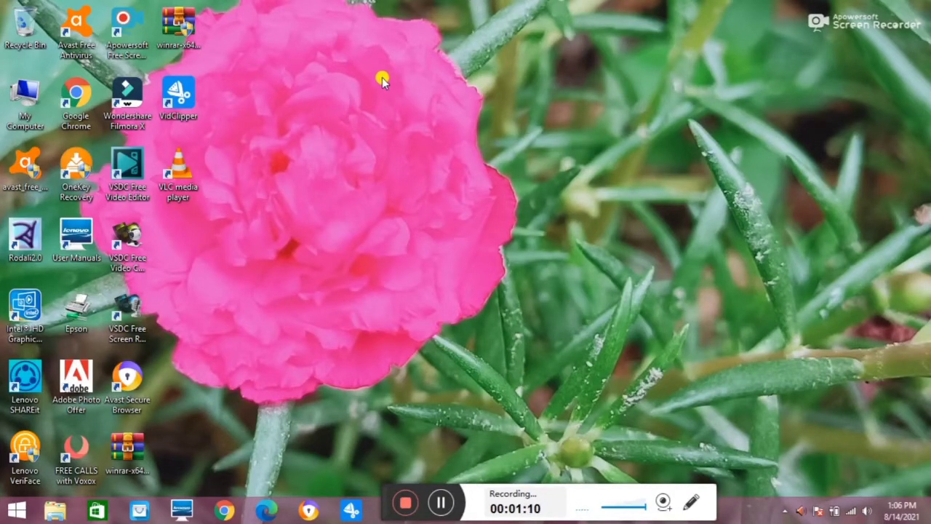
Refresh the desktop, switch to Google Chrome and go to kharupetiacollege.in.
right_click(354, 146)
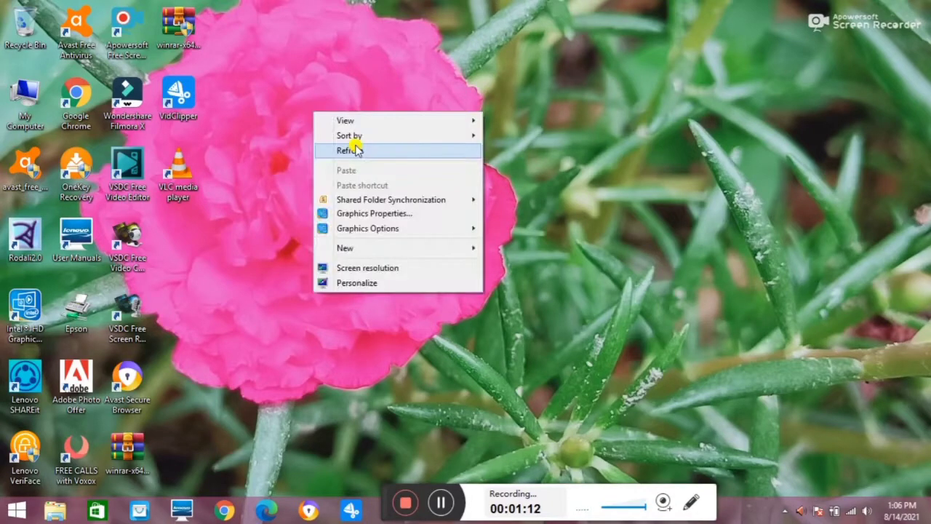
left_click(353, 148)
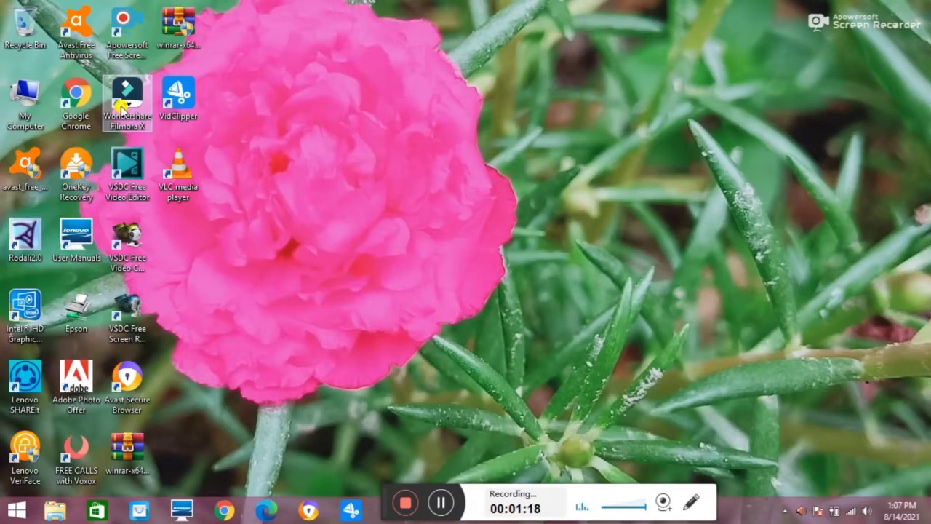
double_click(85, 97)
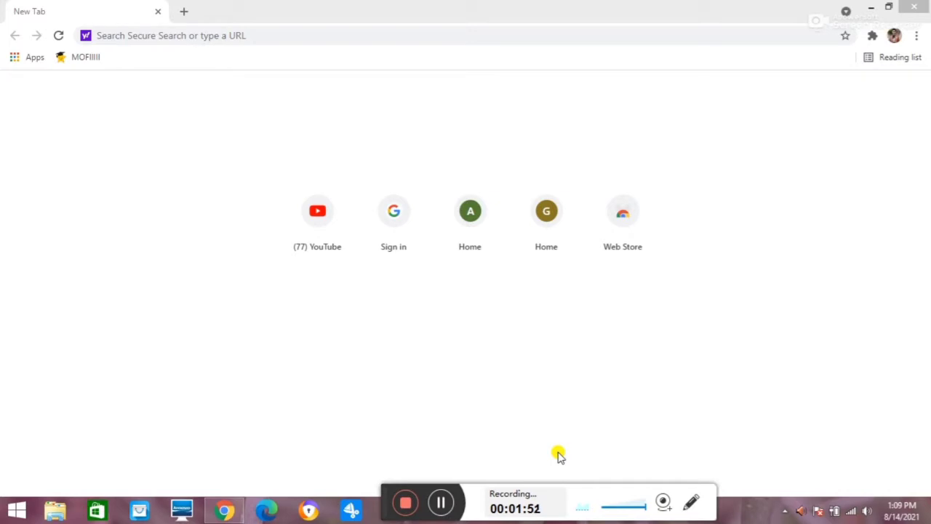
left_click(120, 35)
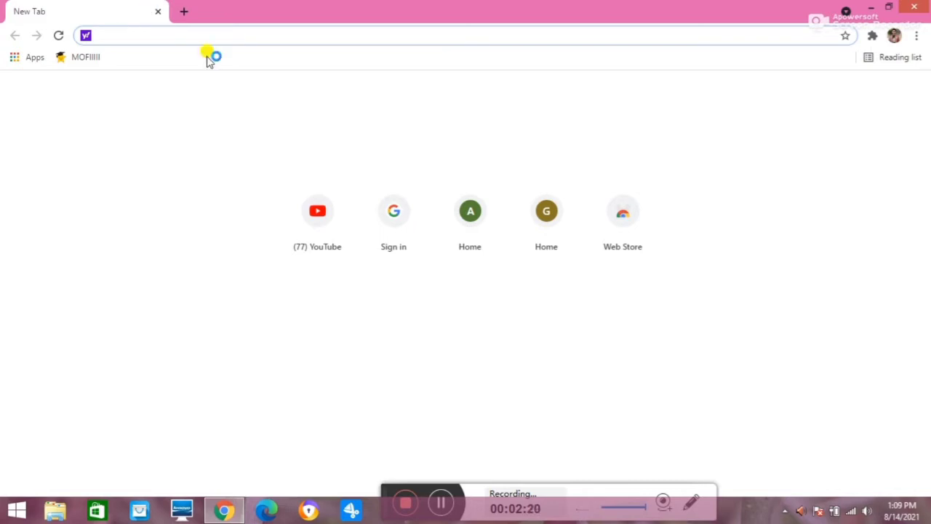
type("w")
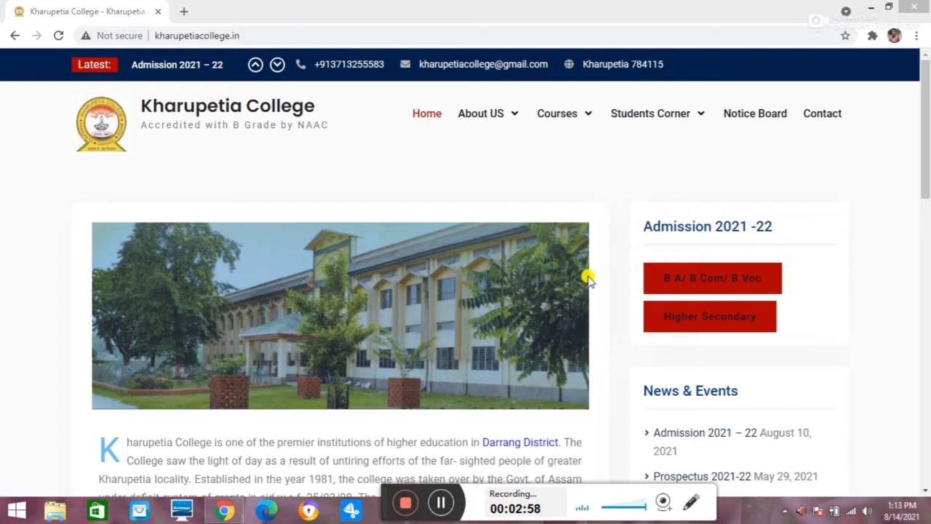
Look through the Kharupetia College home page, from the principal's message and seat numbers to the news and admission sections.
left_click_drag(926, 185, 906, 319)
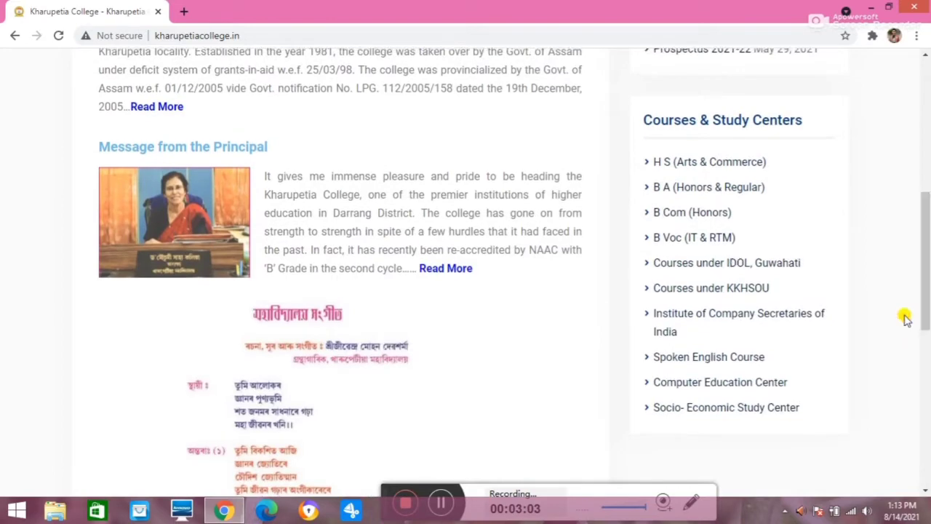
scroll(558, 160, "down", 5)
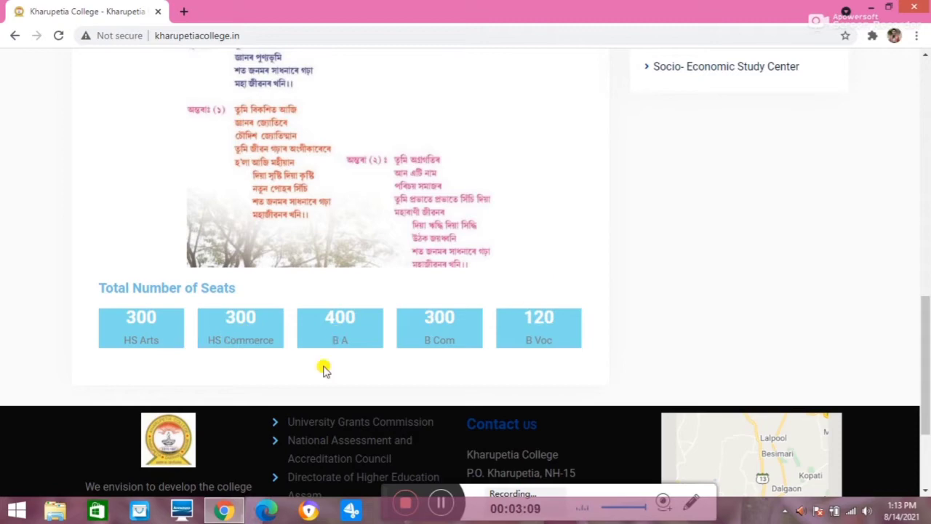
scroll(332, 322, "up", 1)
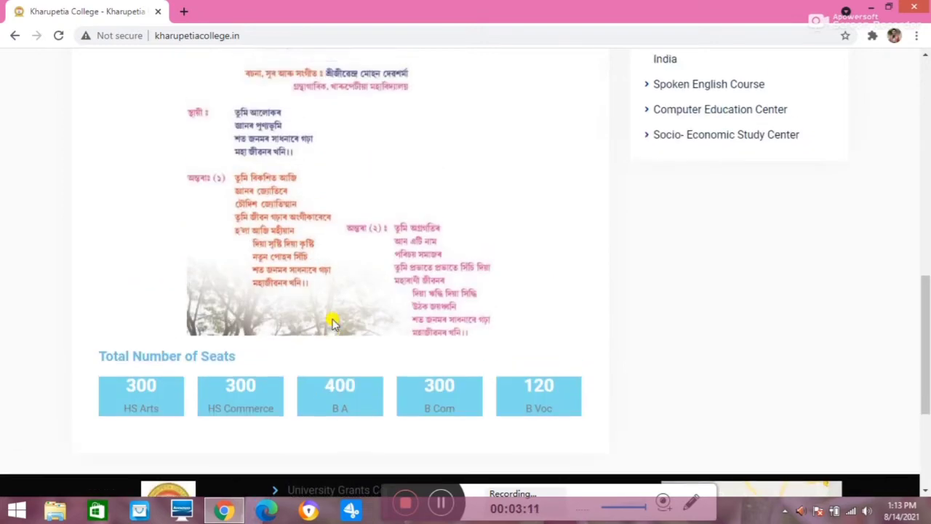
scroll(331, 322, "up", 4)
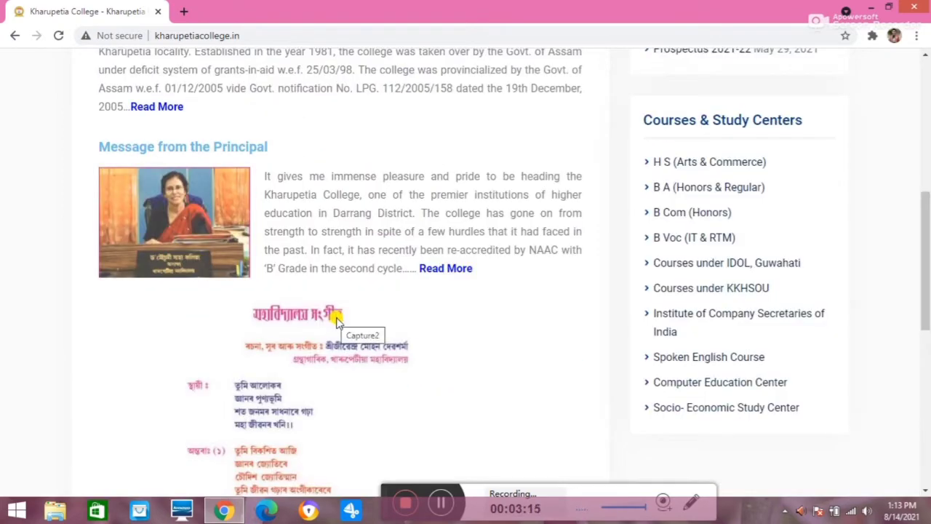
scroll(542, 312, "up", 3)
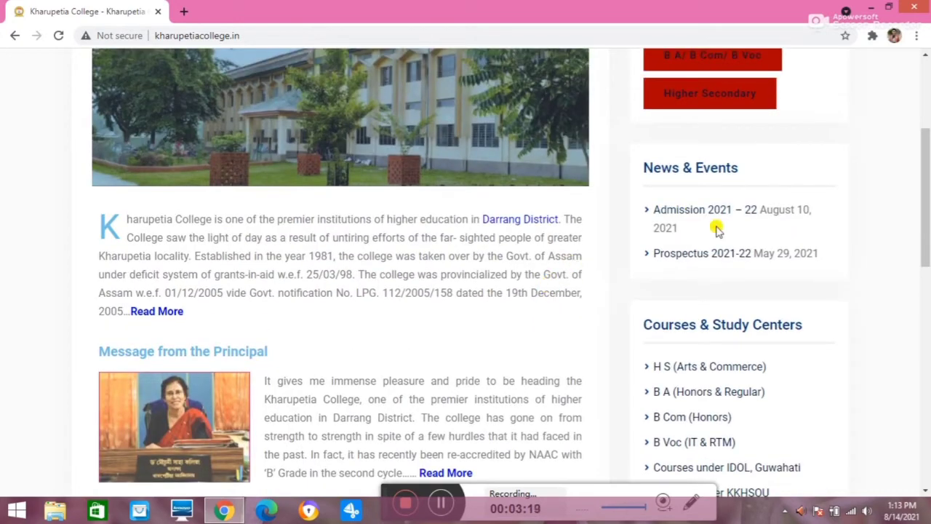
scroll(477, 245, "up", 1)
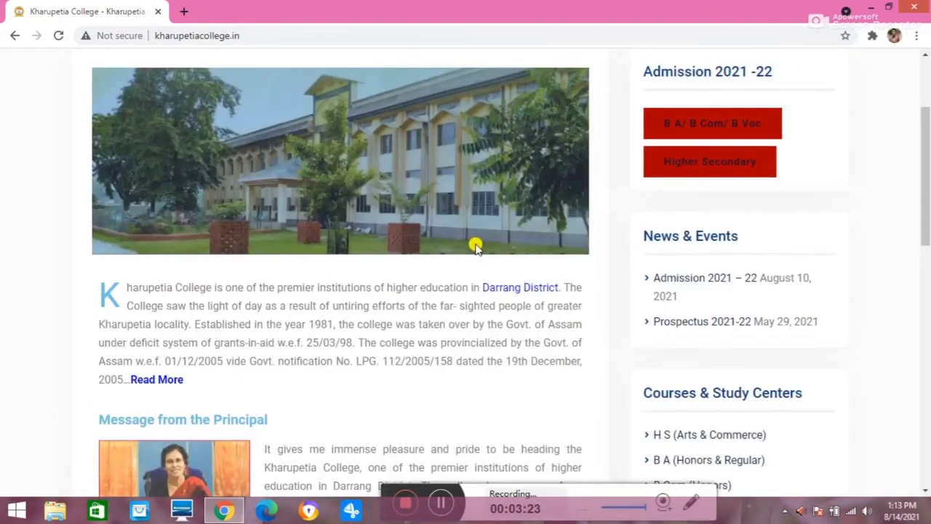
scroll(438, 179, "up", 2)
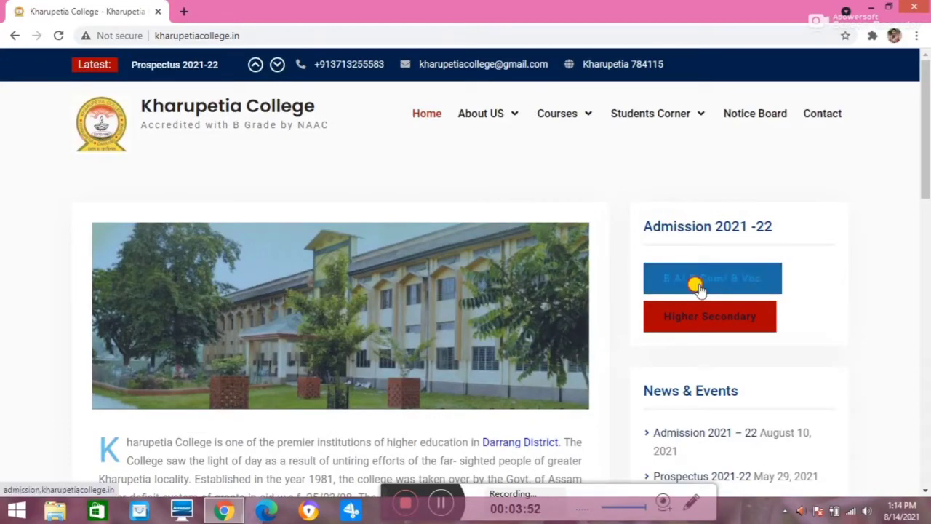
Open the B A/ B Com/ B Voc admission portal and start a new applicant registration.
left_click(699, 279)
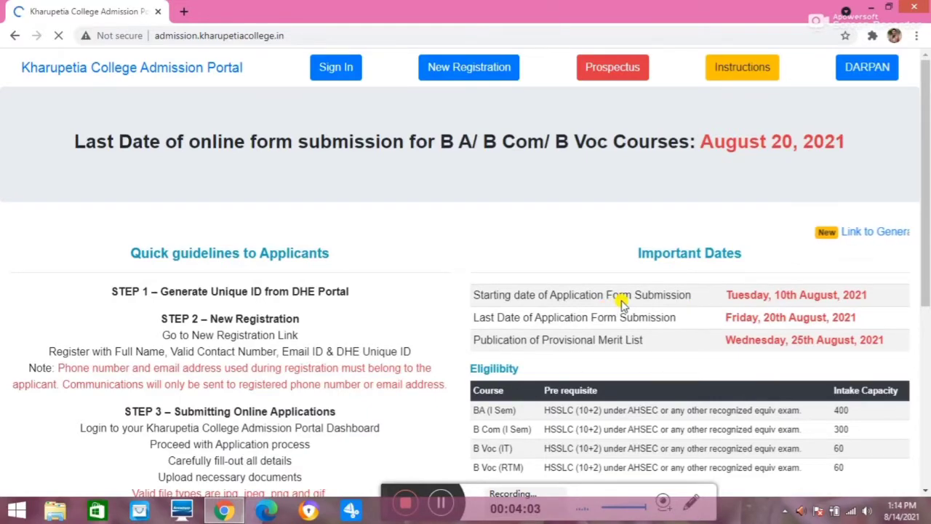
scroll(622, 298, "down", 3)
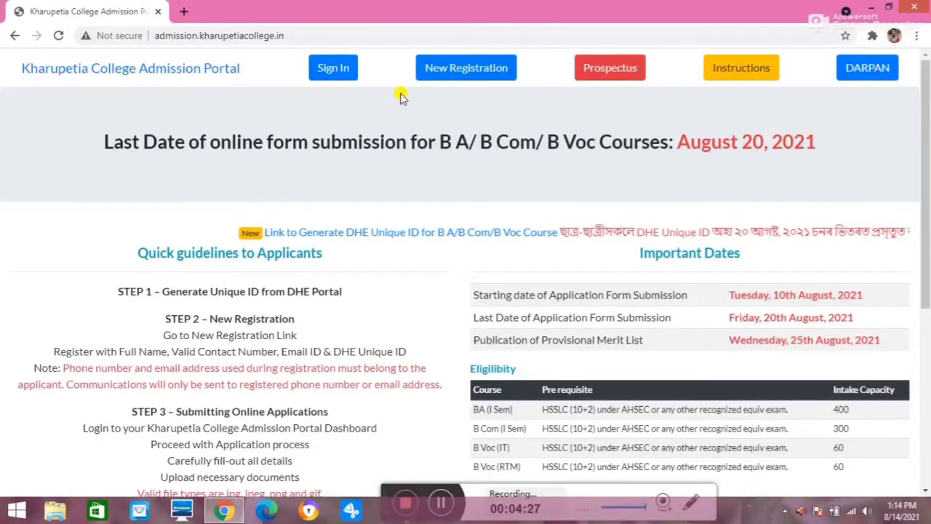
left_click(444, 71)
left_click(446, 71)
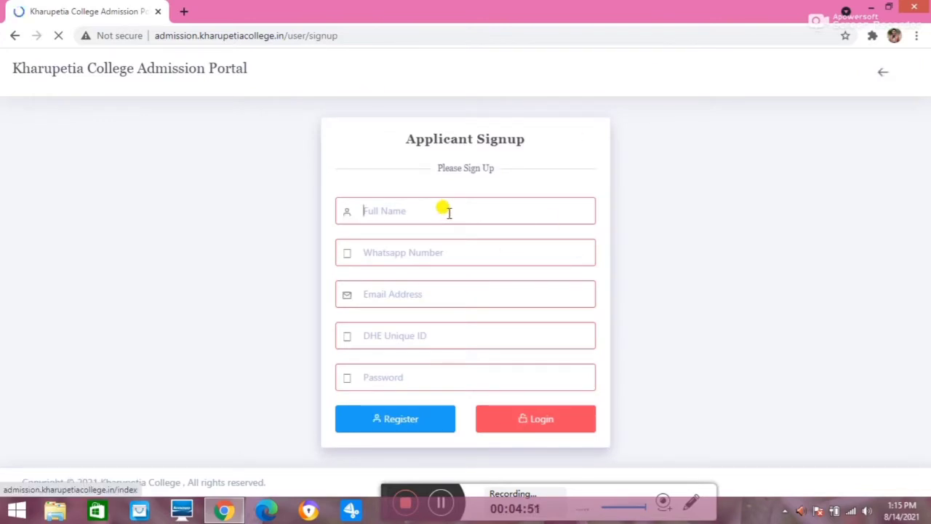
Fill in the applicant's full name, WhatsApp number and saved email address on the signup form.
left_click(445, 212)
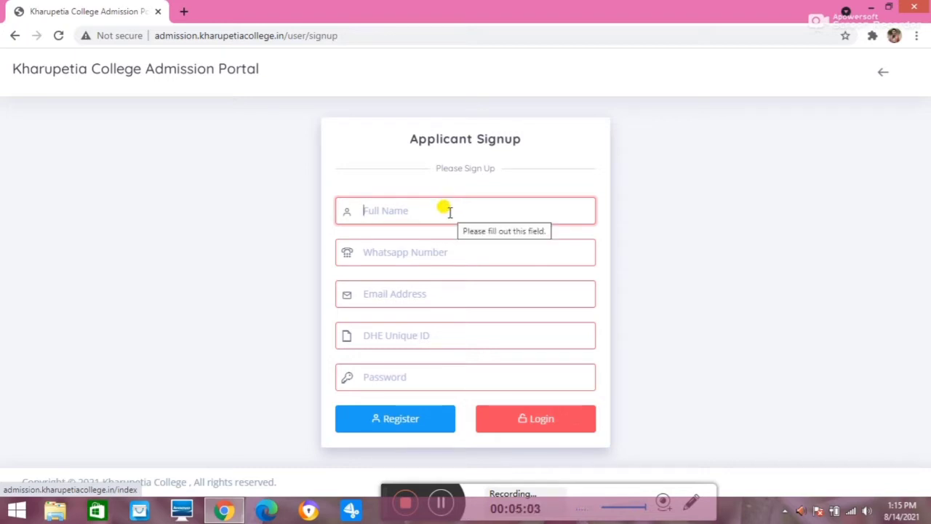
type("mijj")
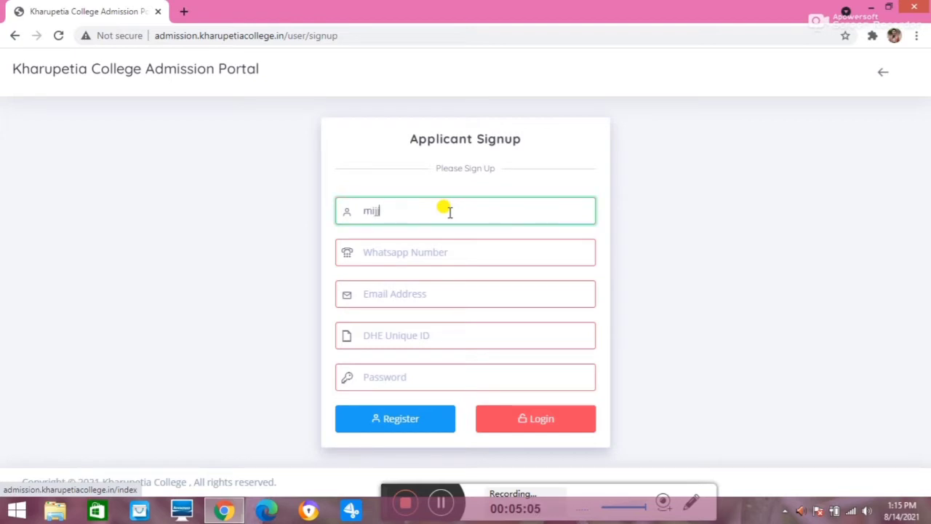
type("an")
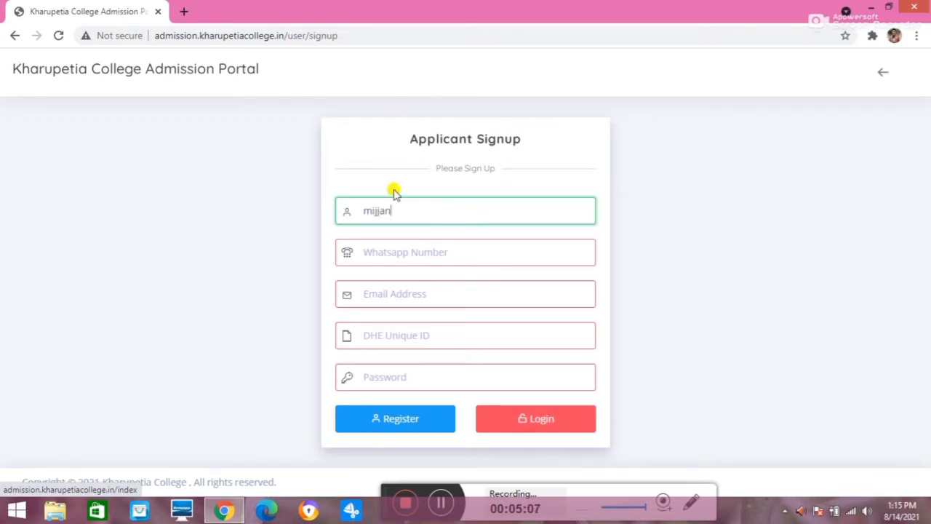
left_click(382, 251)
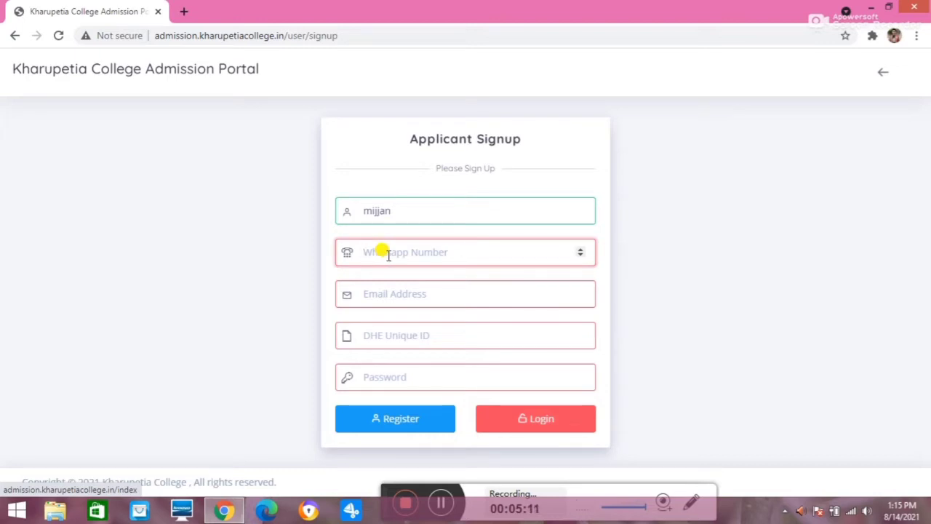
type("78")
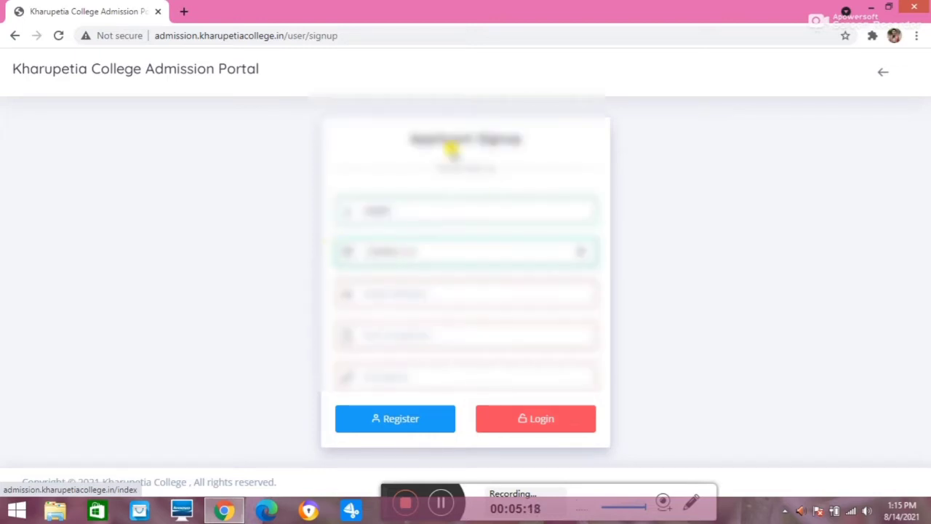
left_click(399, 291)
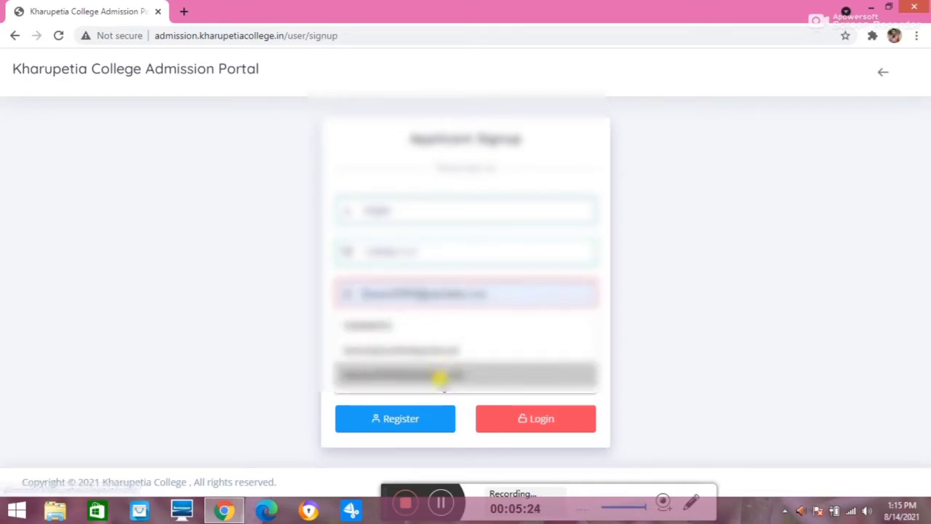
left_click(440, 375)
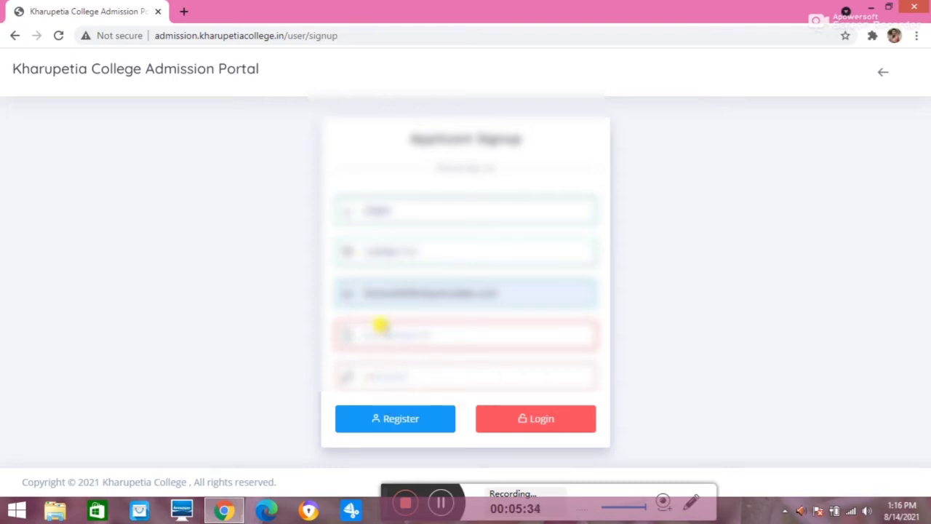
Enter an account password on the signup form and try to register the applicant.
left_click(381, 367)
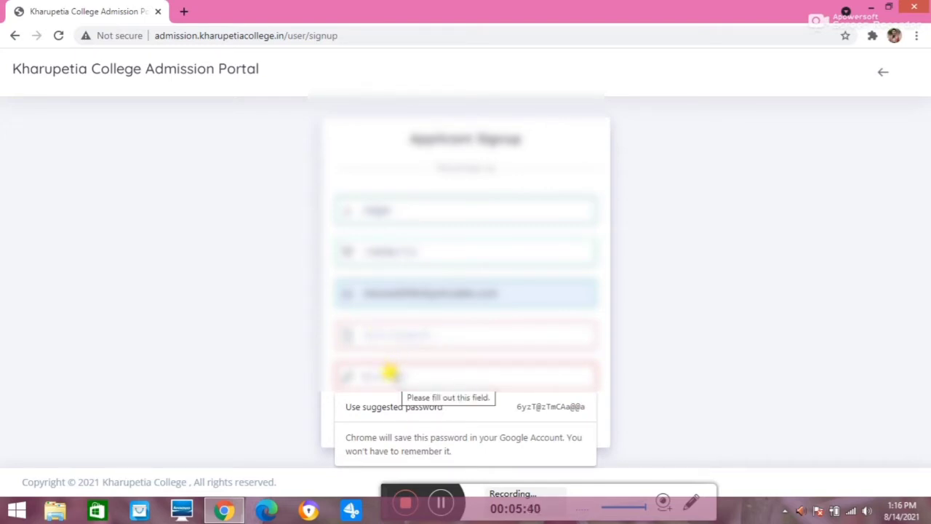
type("a")
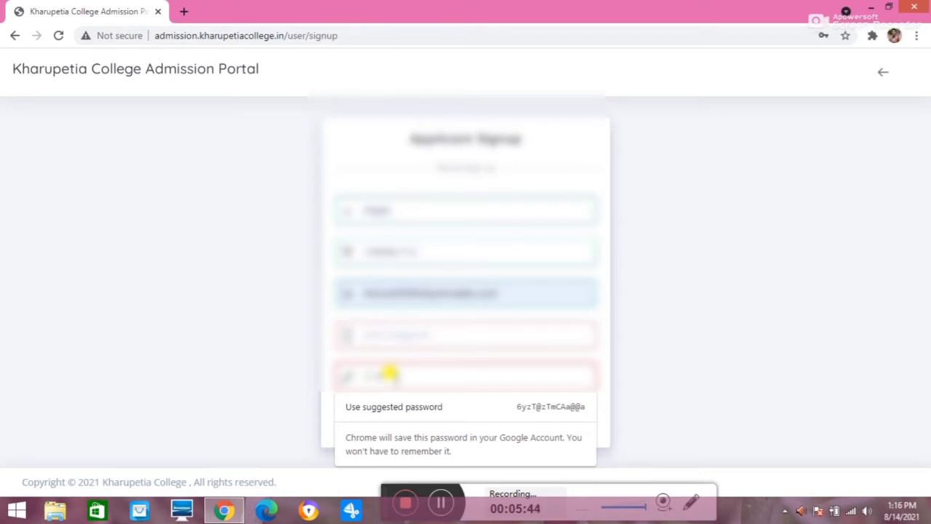
key("Escape")
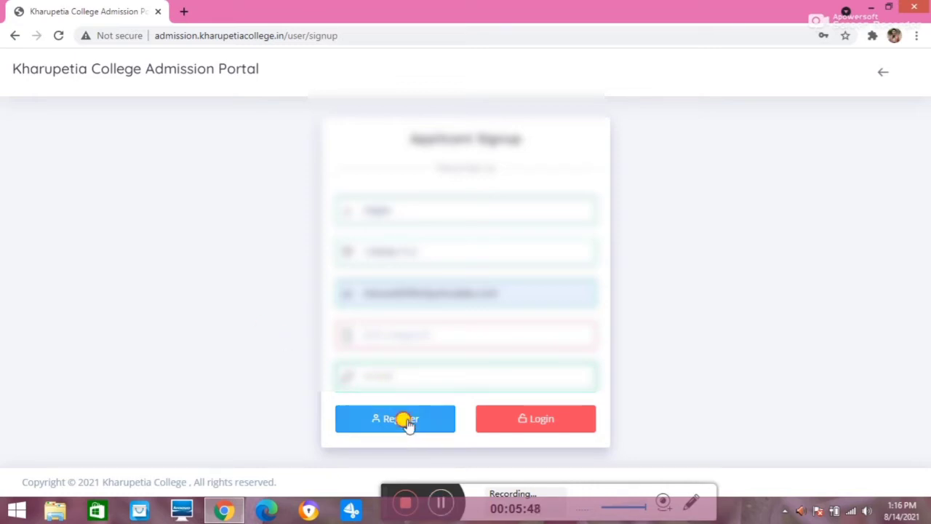
left_click(450, 420)
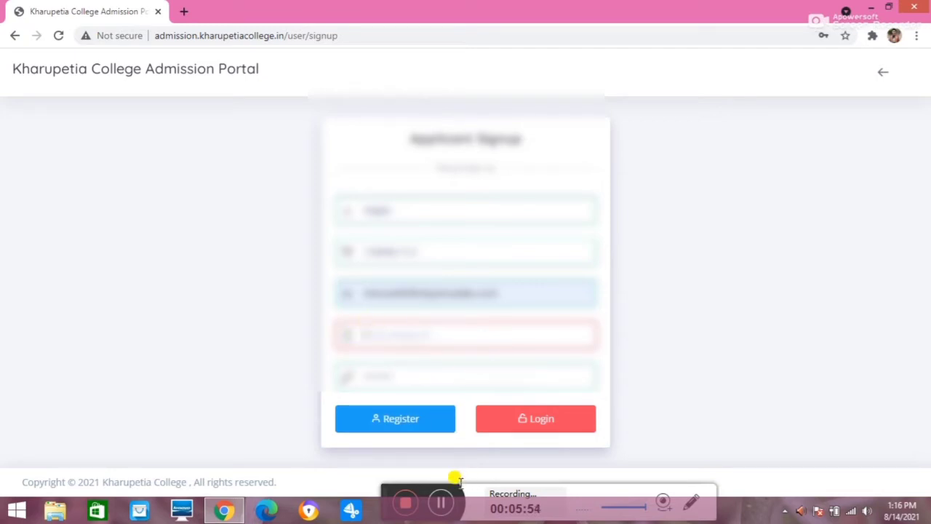
left_click(444, 496)
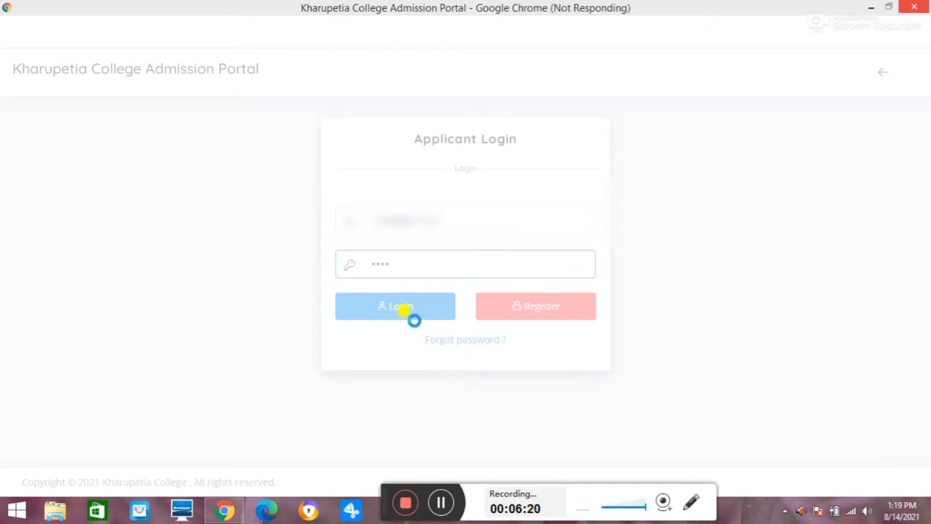
left_click(445, 503)
left_click(442, 501)
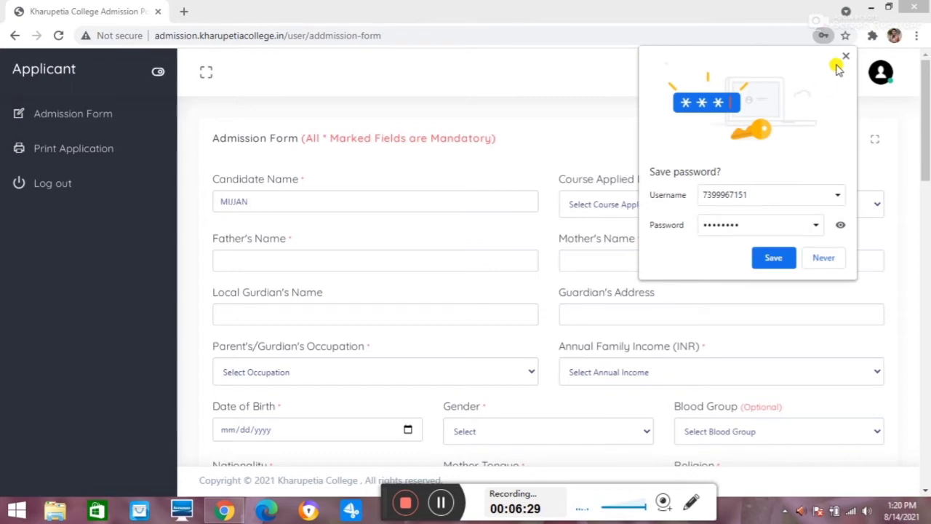
Dismiss the browser's offer to save the password, view the profile options and go to the candidate name on the admission form.
left_click(845, 57)
left_click(867, 83)
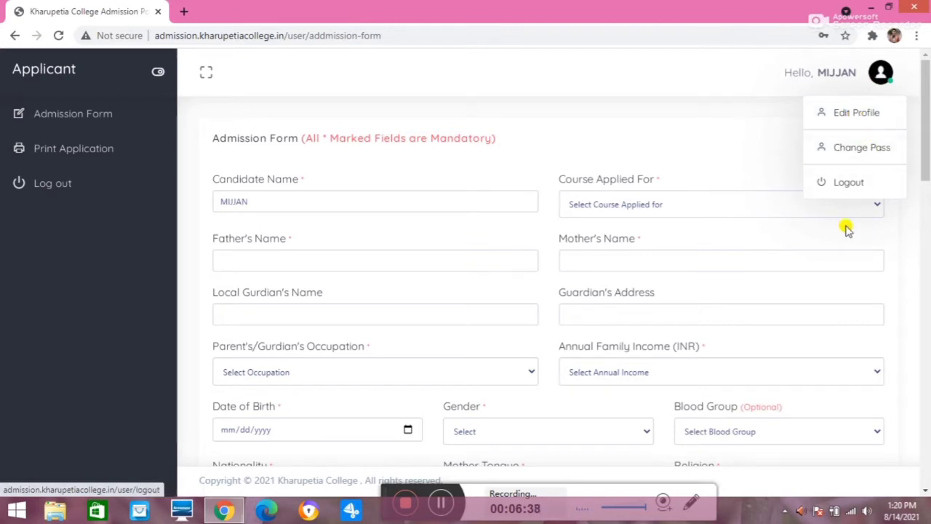
left_click(335, 203)
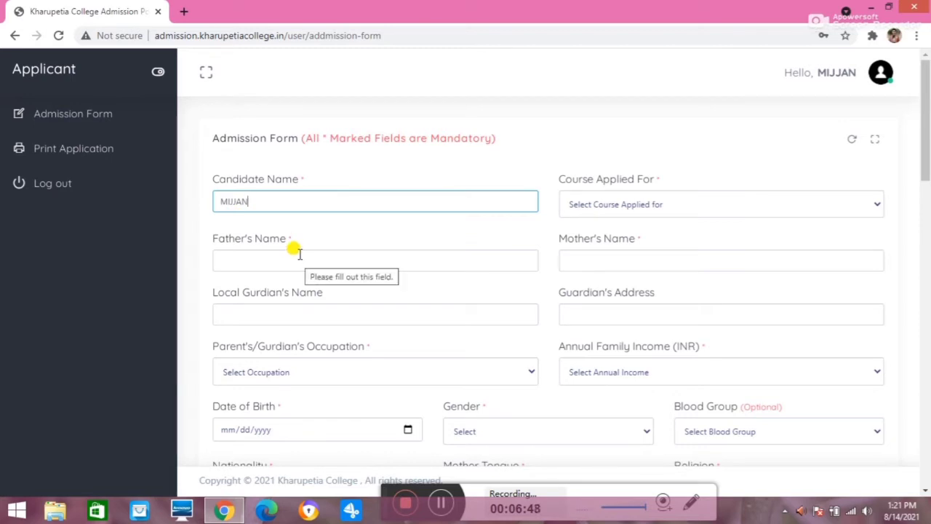
Choose Bachelor of Arts as the course applied for and acknowledge the notice about honors candidates.
left_click(682, 209)
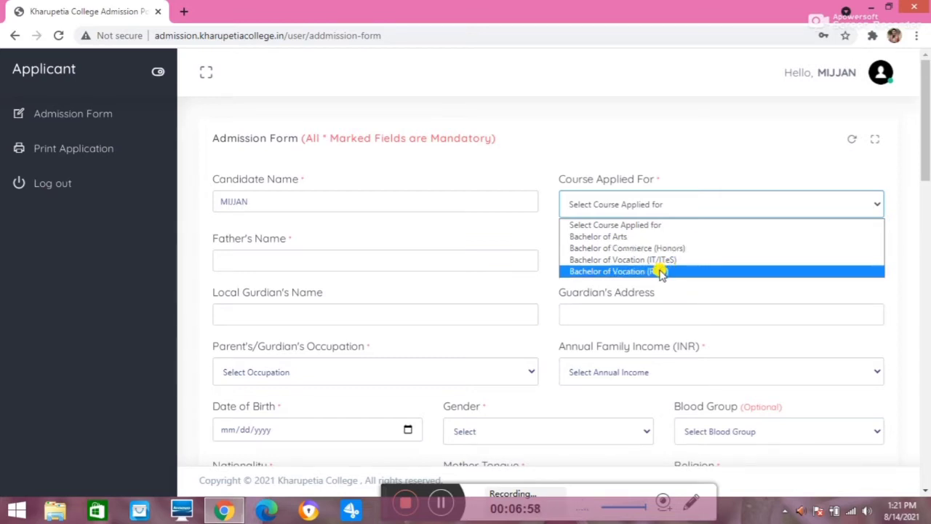
left_click(693, 206)
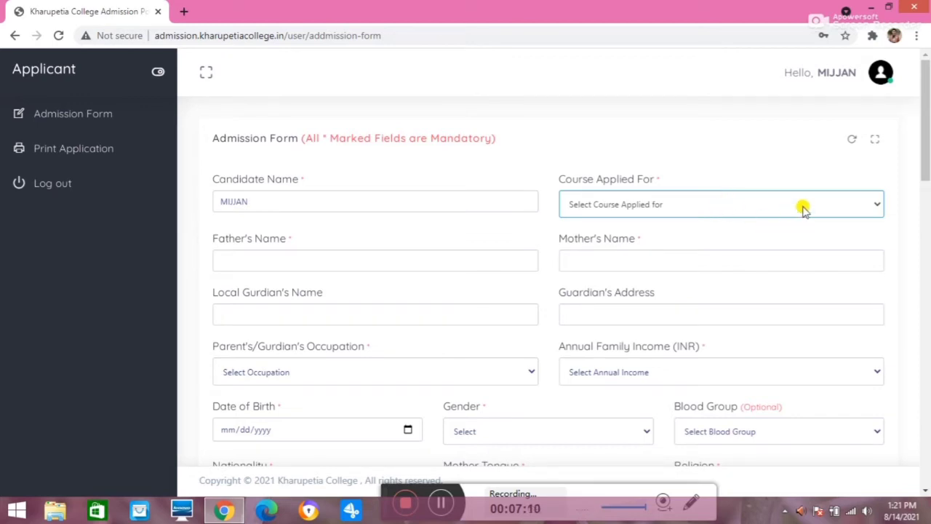
left_click(880, 207)
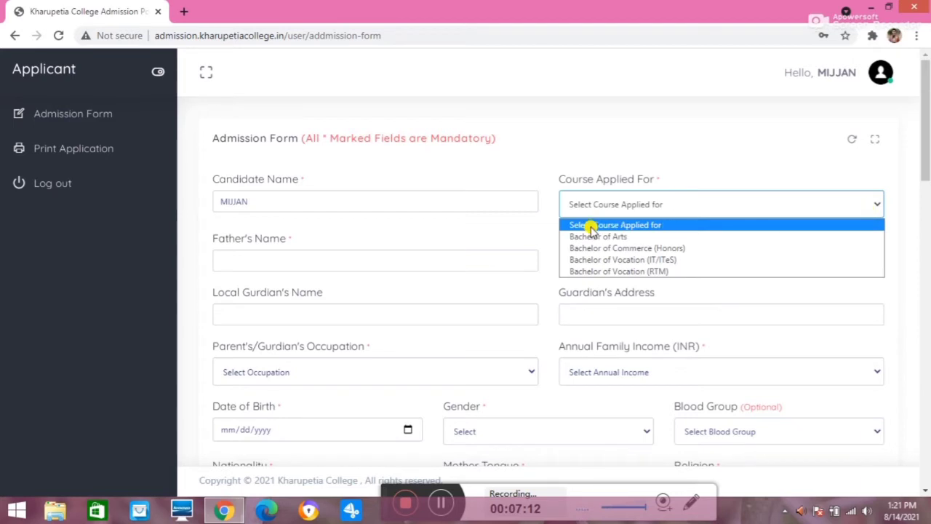
left_click(816, 205)
left_click(796, 214)
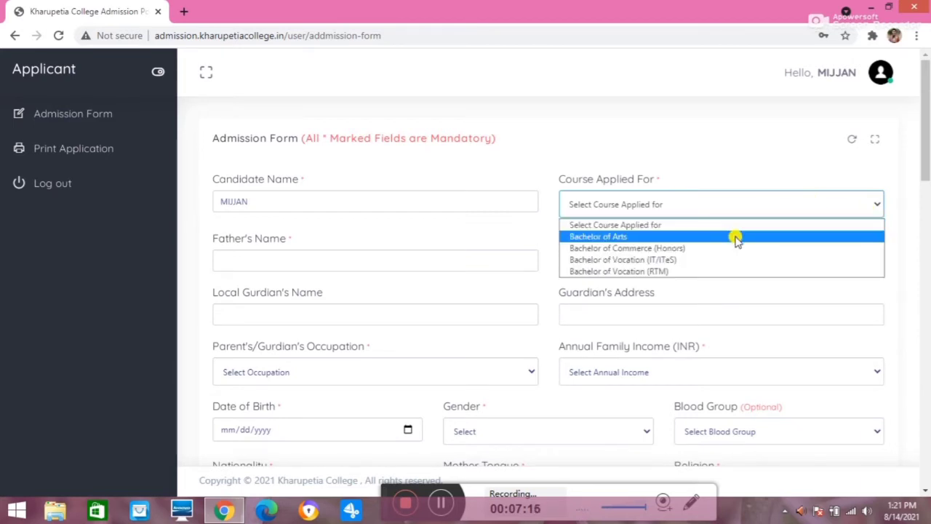
key("Escape")
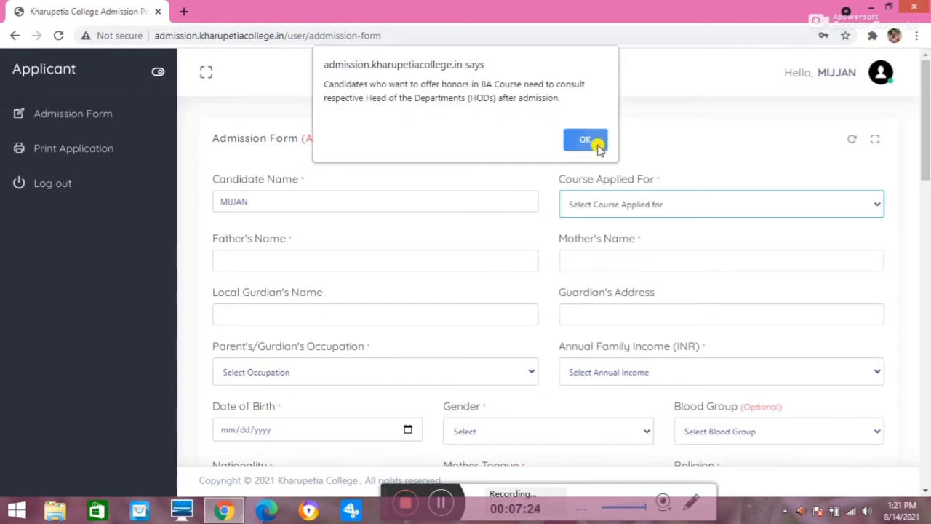
left_click(599, 149)
Keep waiting for the unresponsive page and set the annual family income to Between 50,000 to 1 Lakh.
scroll(589, 203, "down", 2)
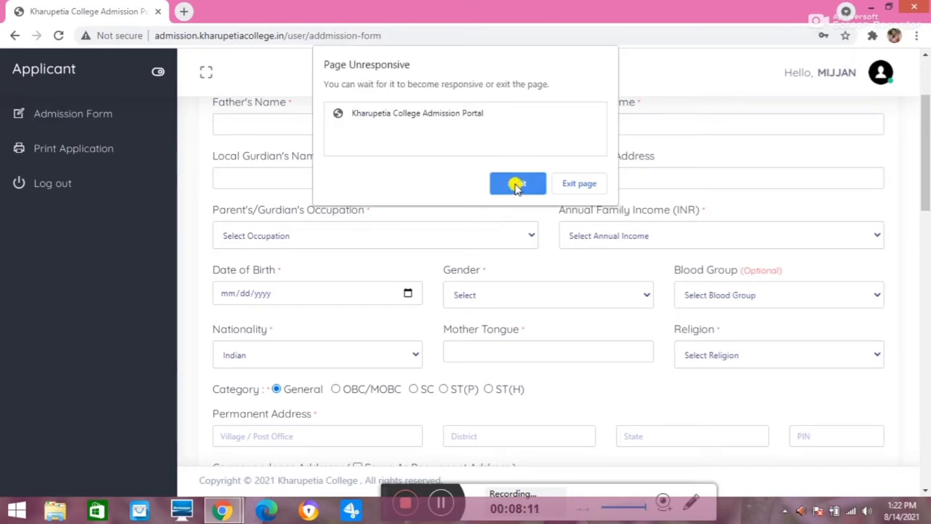
left_click(517, 183)
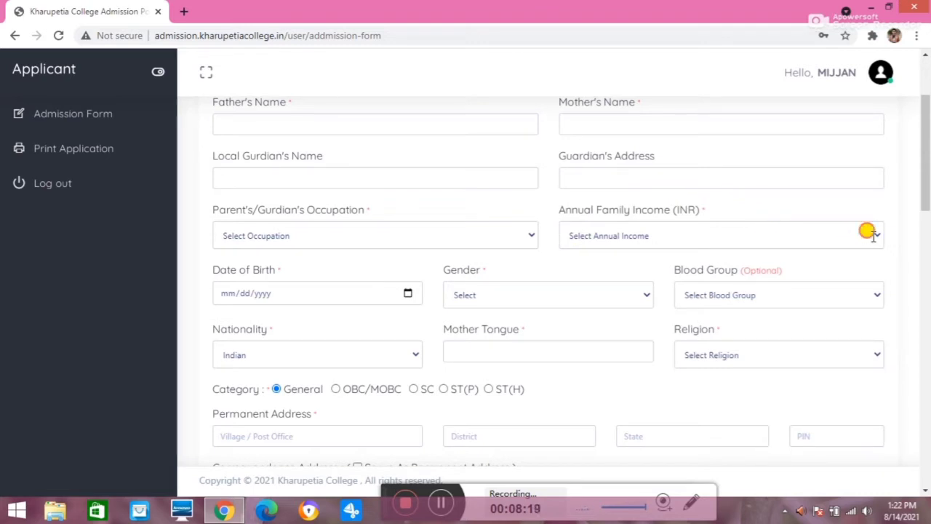
left_click(690, 239)
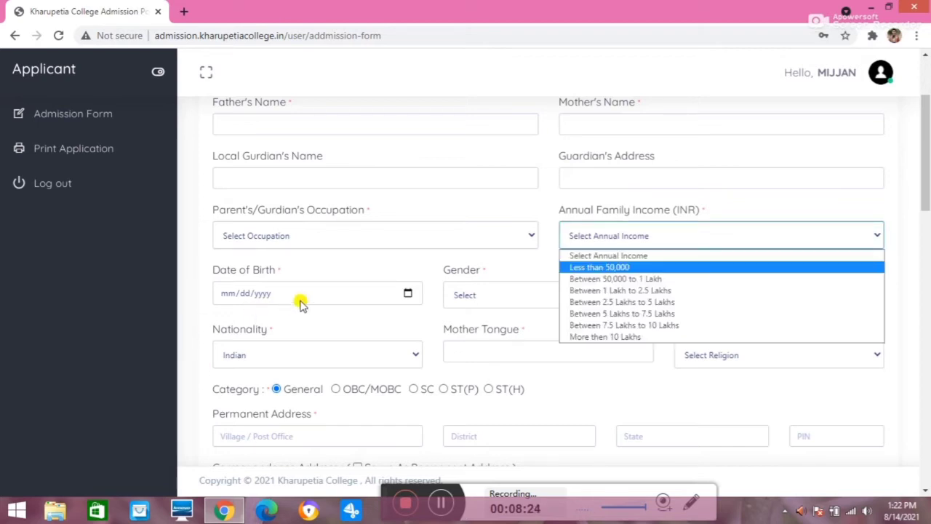
left_click(670, 278)
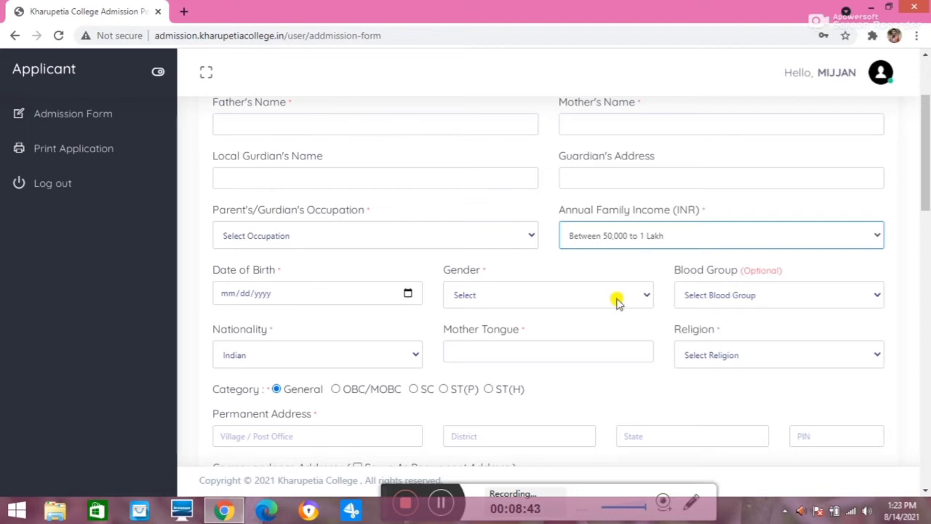
Set the gender to Male and look through the optional blood group choices without selecting one.
left_click(585, 296)
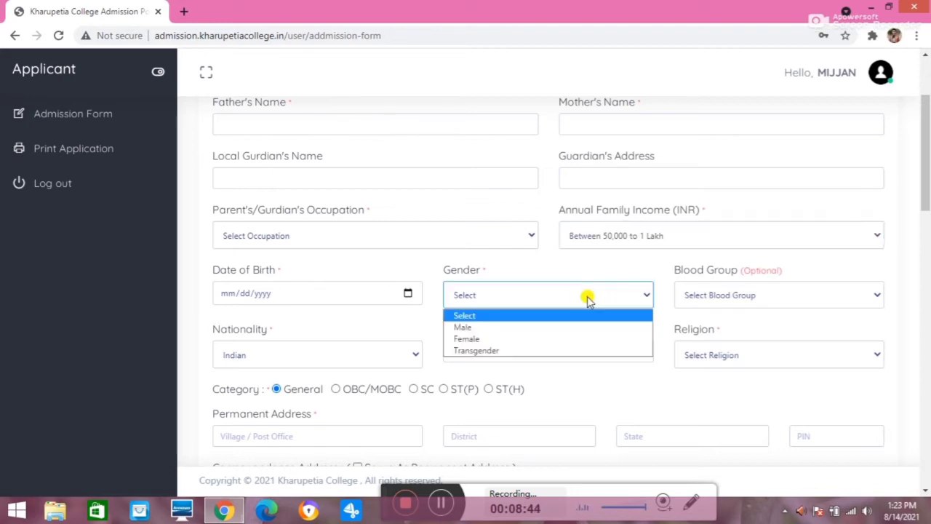
left_click(570, 336)
left_click(552, 301)
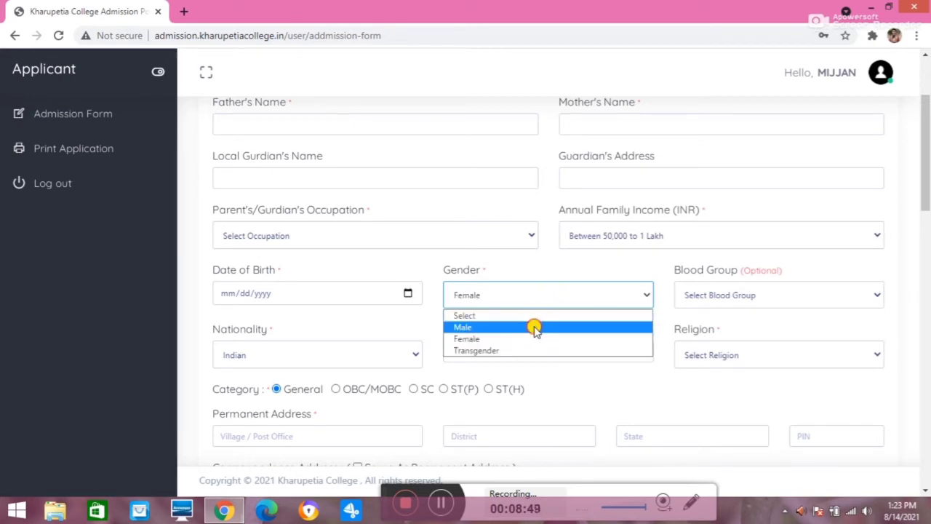
left_click(536, 329)
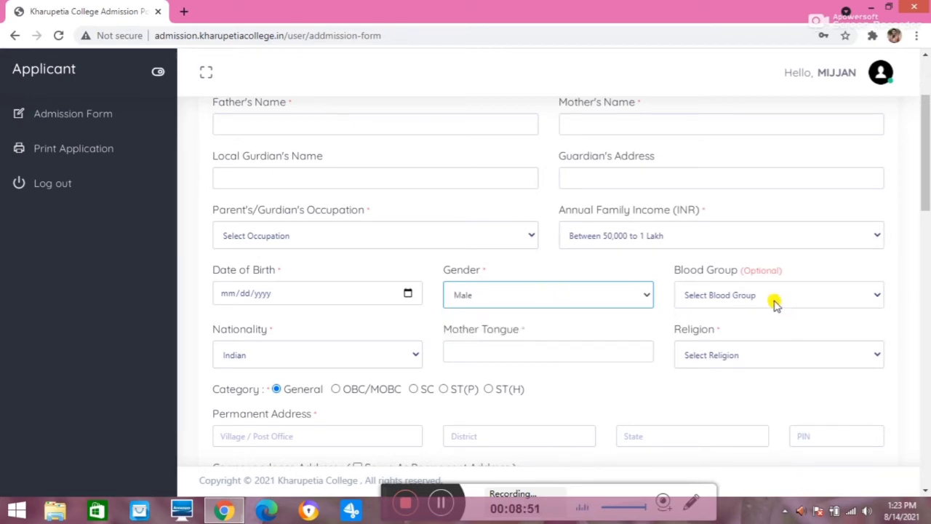
left_click(775, 298)
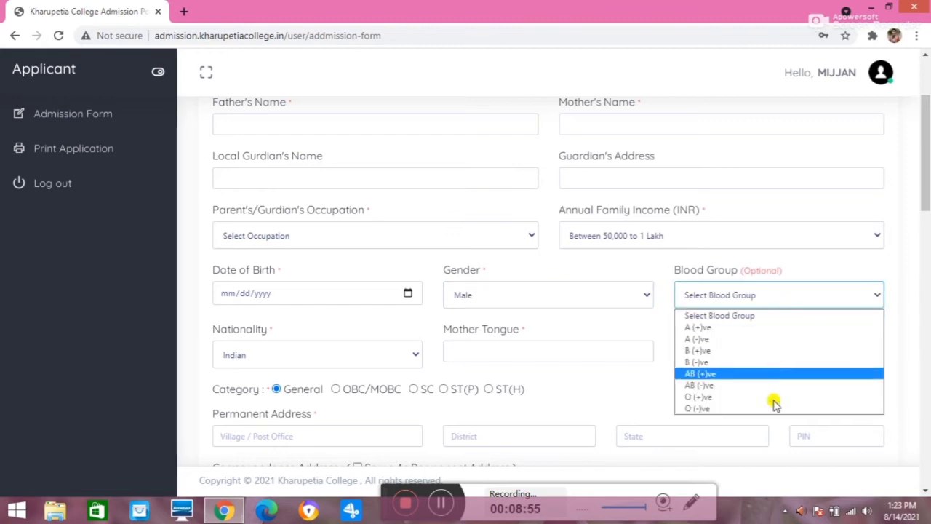
left_click(765, 294)
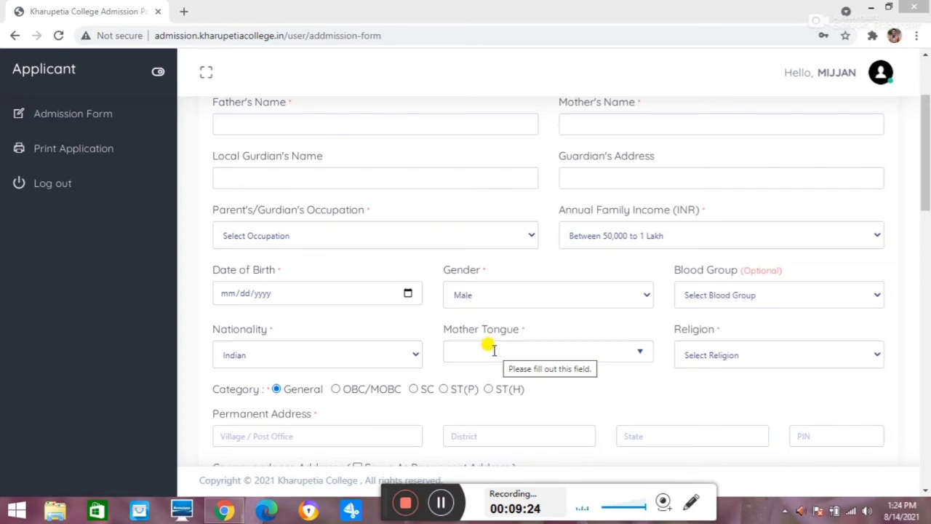
Choose Bengali as the applicant's mother tongue from the list of languages.
left_click(643, 355)
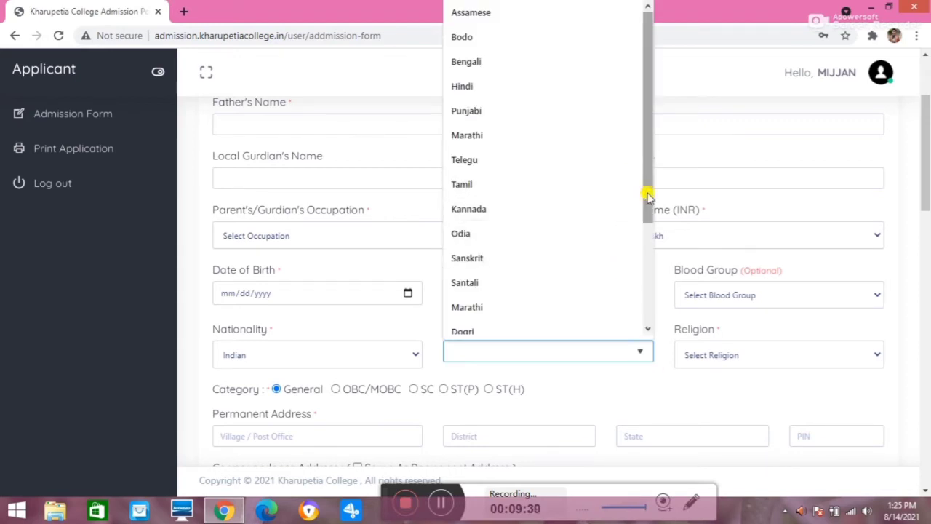
left_click_drag(648, 196, 658, 160)
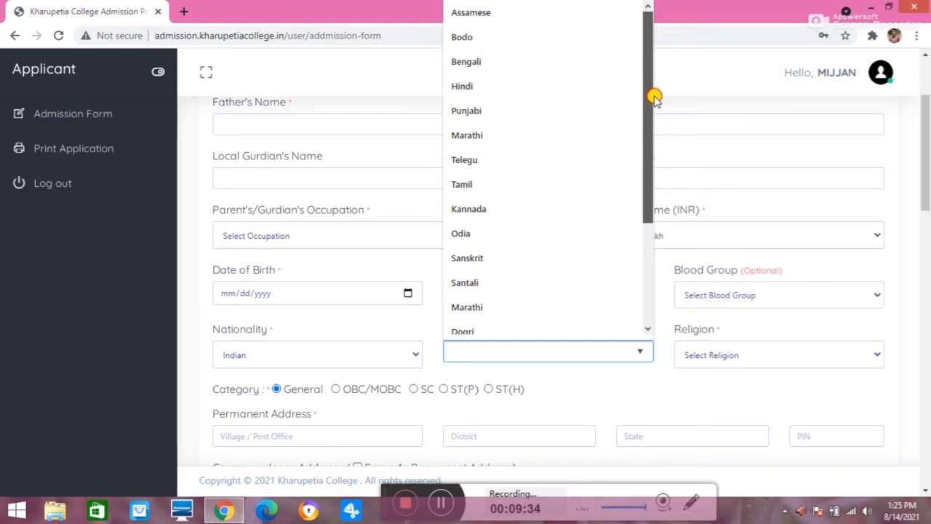
left_click_drag(642, 187, 639, 139)
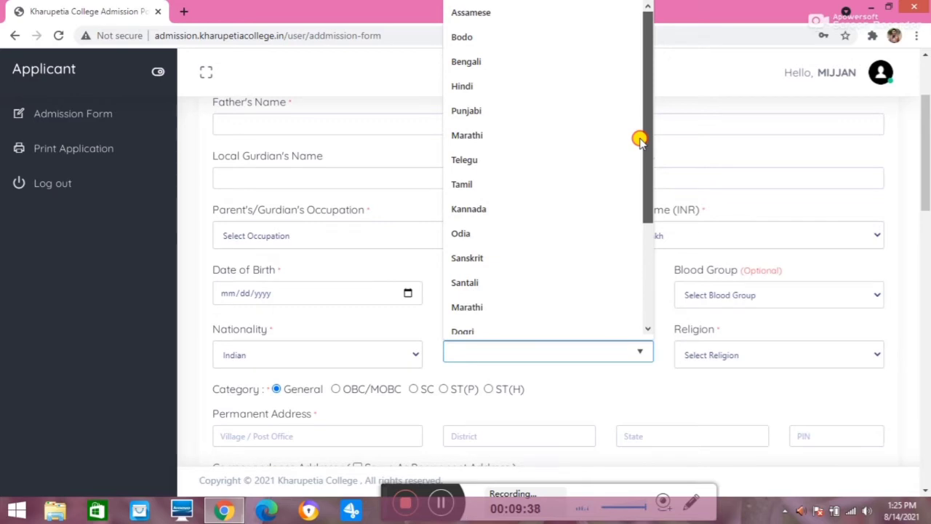
left_click(582, 61)
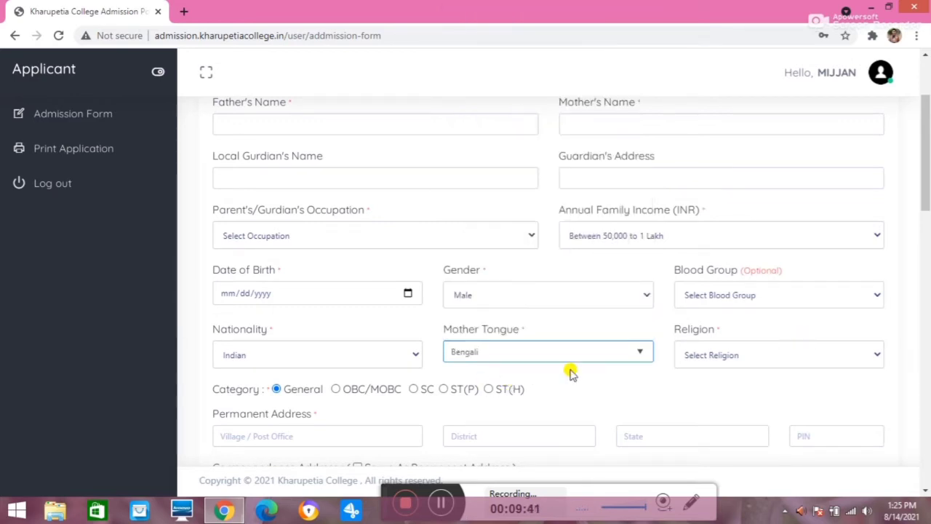
left_click(586, 351)
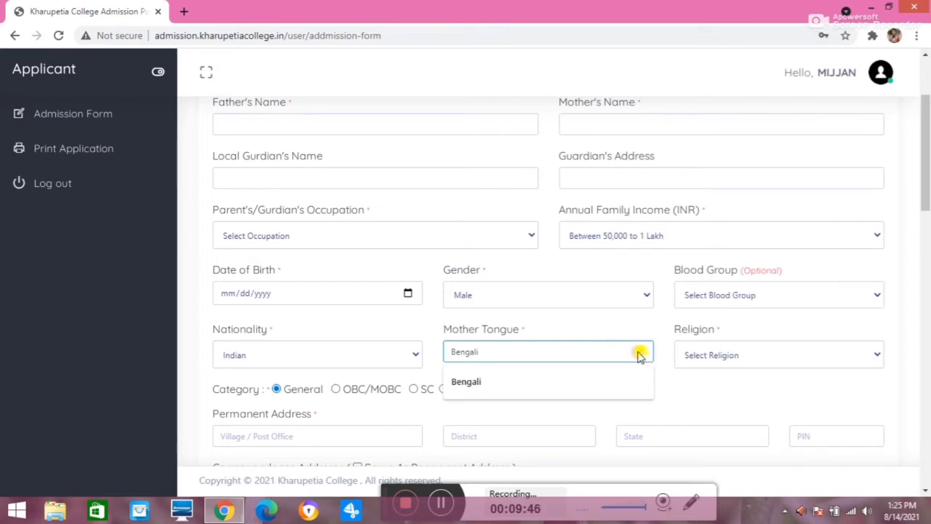
left_click(761, 356)
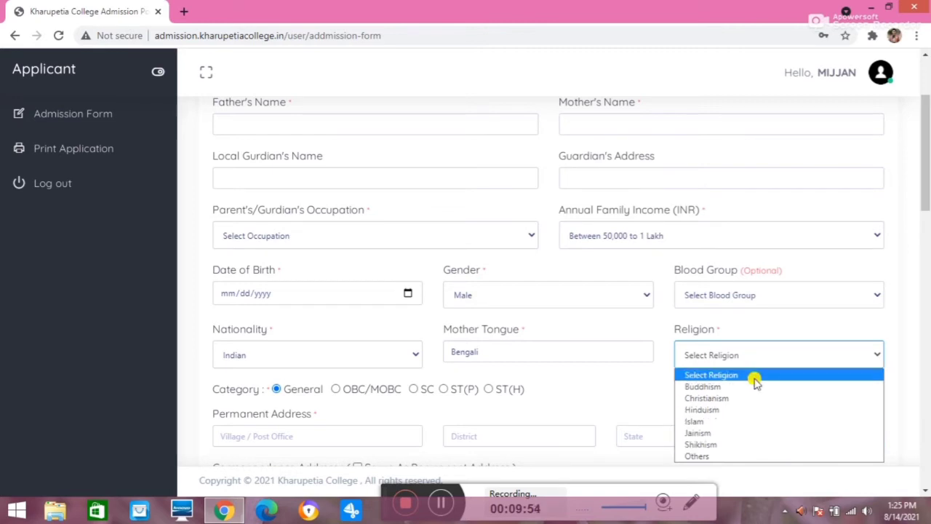
left_click(758, 421)
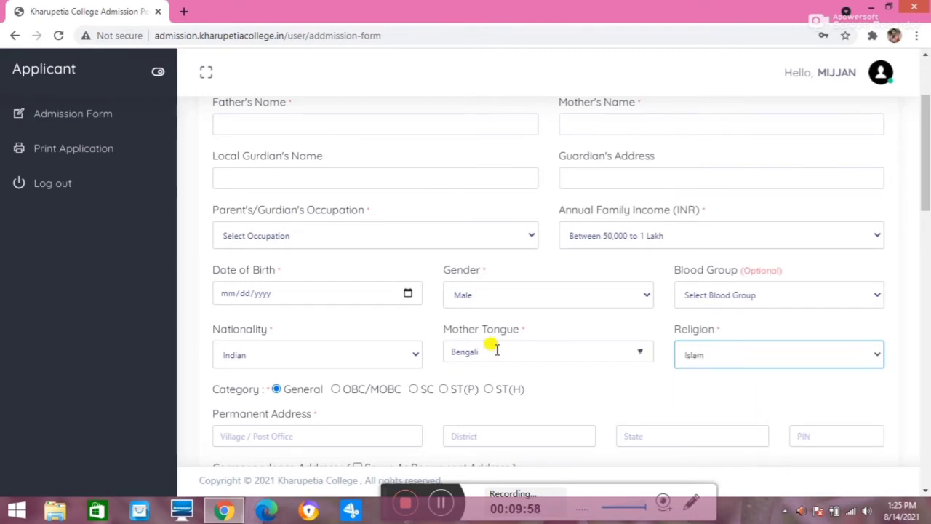
scroll(759, 301, "down", 2)
left_click(819, 219)
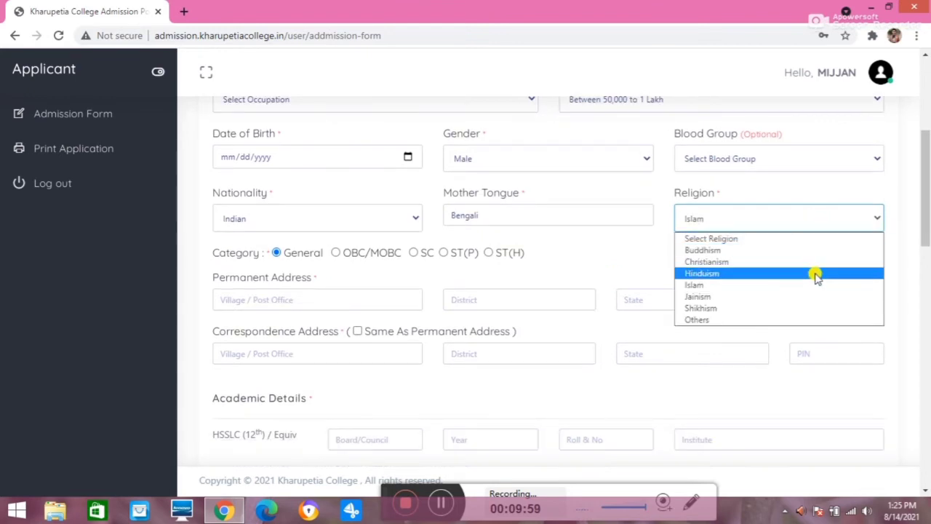
left_click(798, 240)
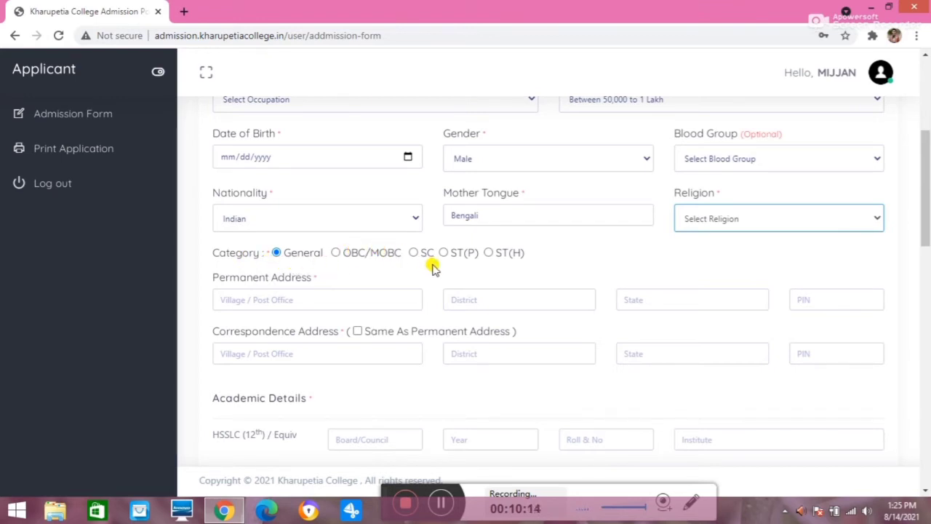
Select the General category and choose the applicant's district for the permanent address.
left_click(277, 253)
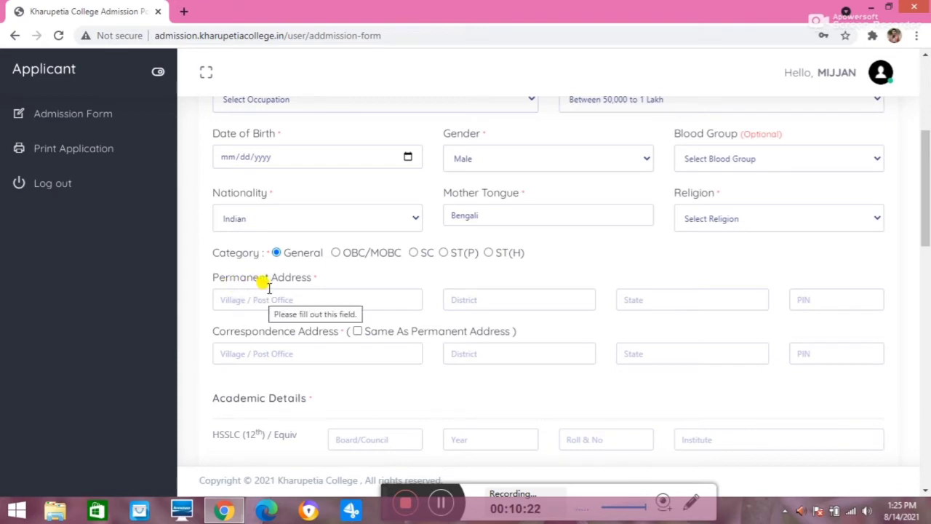
left_click(313, 296)
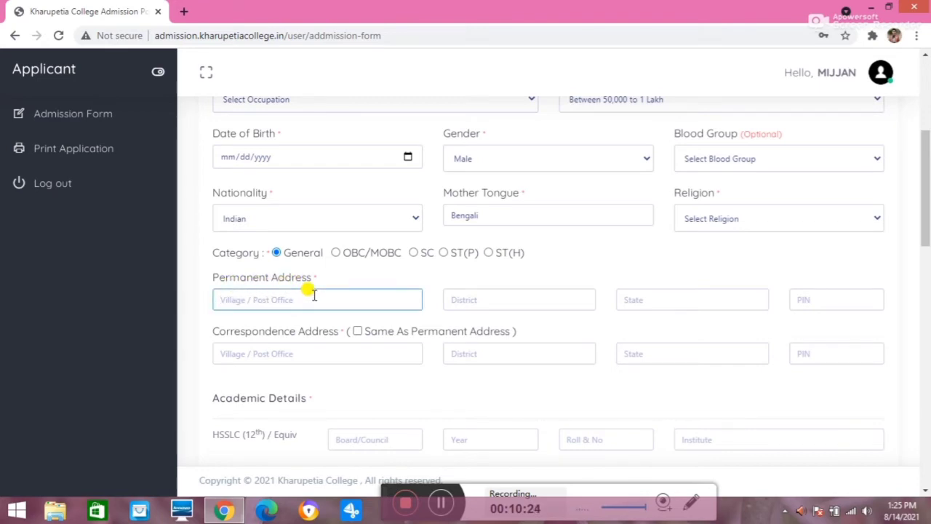
scroll(312, 294, "down", 1)
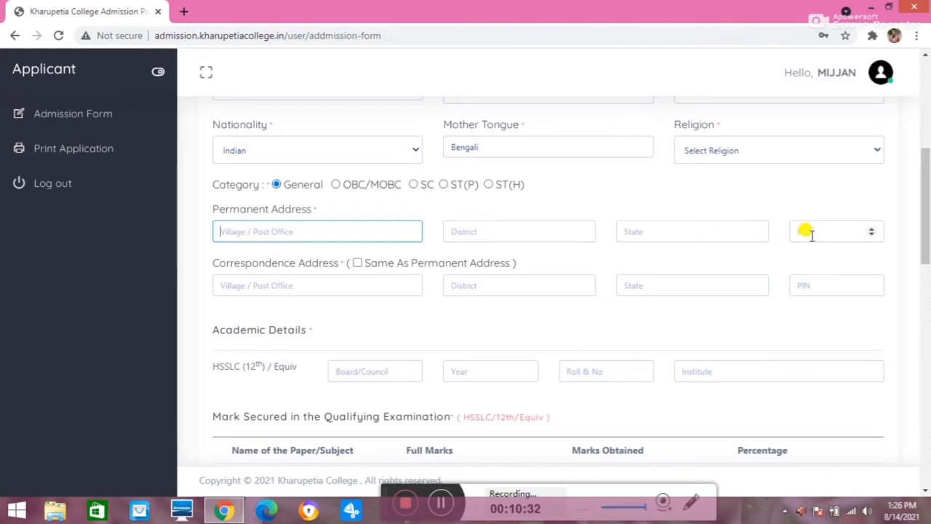
left_click(514, 229)
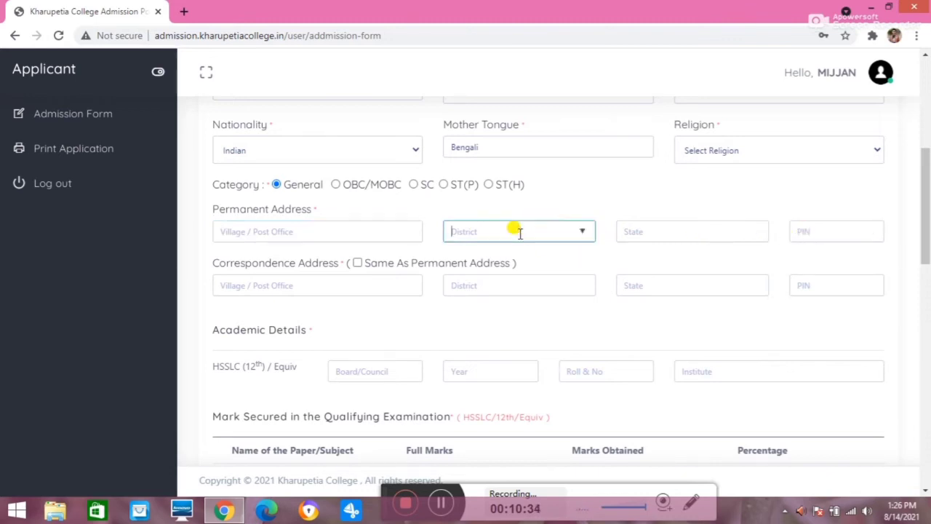
left_click(484, 234)
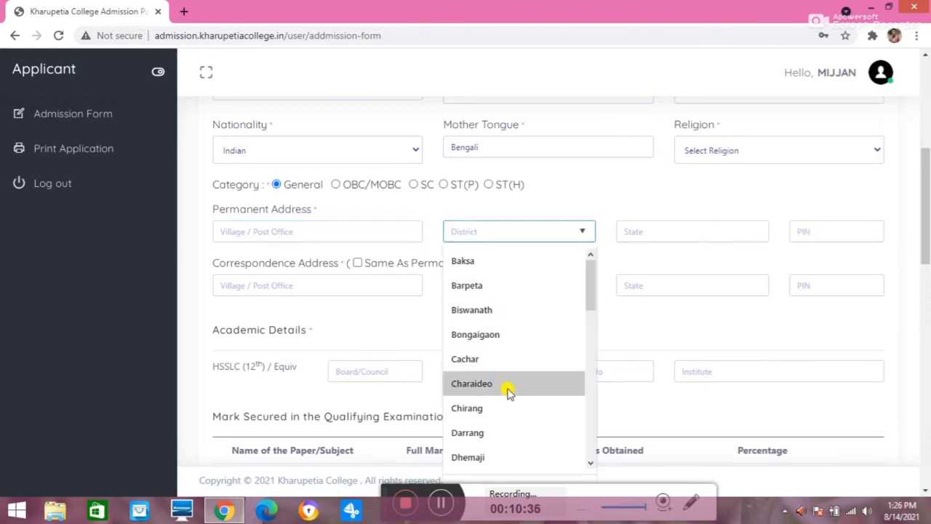
left_click_drag(589, 305, 591, 331)
left_click(499, 288)
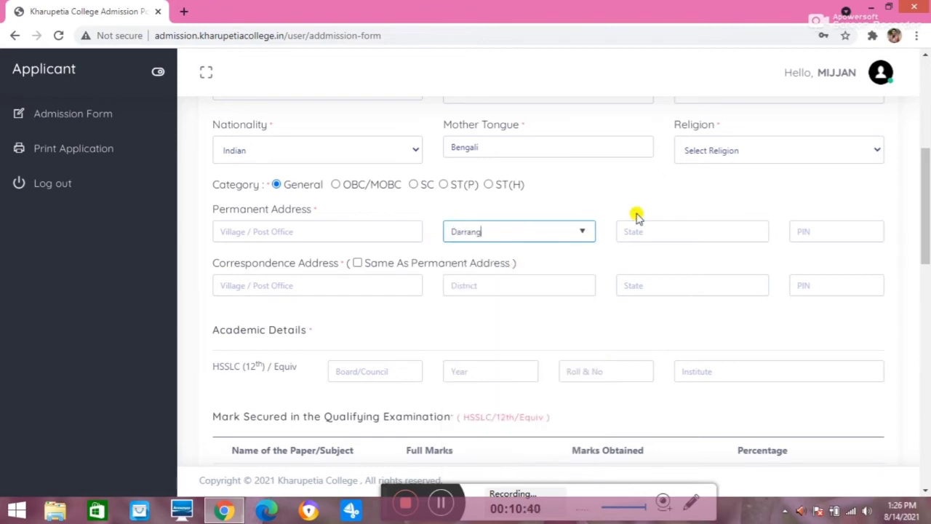
Choose the applicant's state and fill in the saved postal PIN code for the permanent address.
left_click(671, 233)
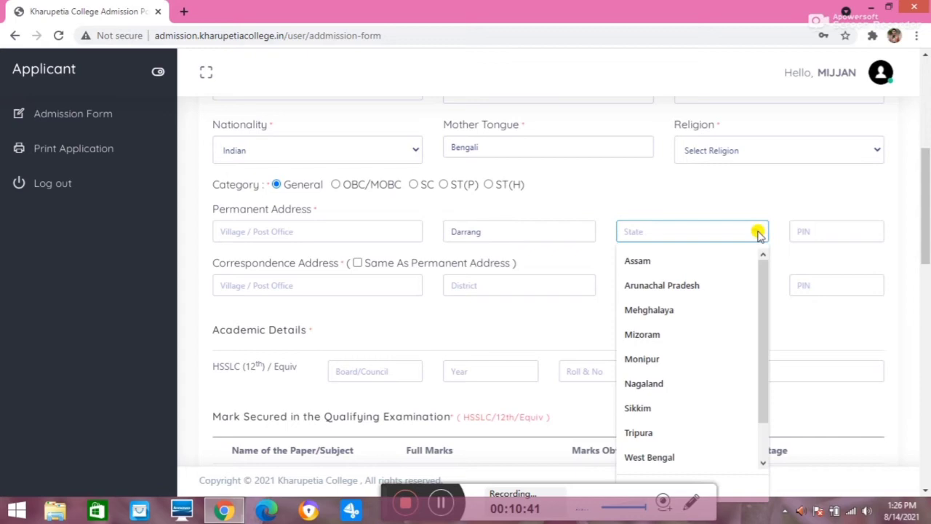
left_click(714, 269)
left_click(829, 231)
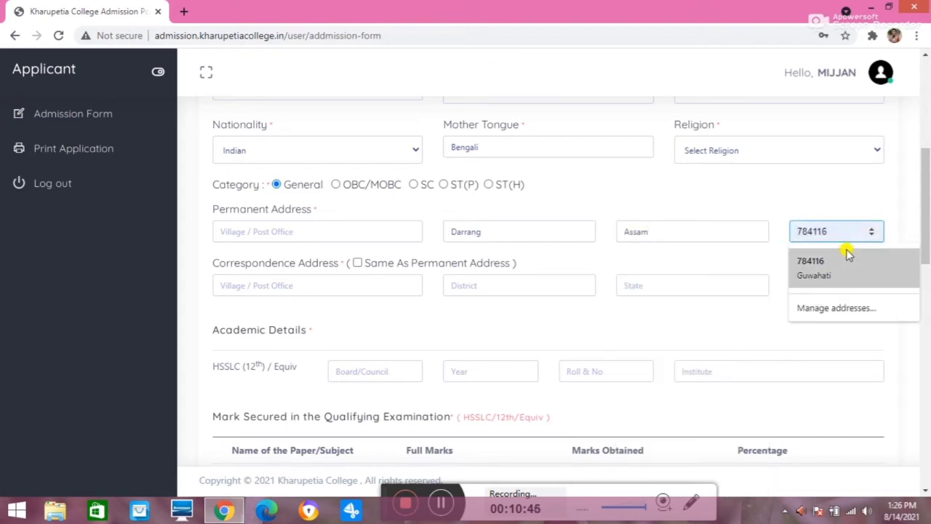
left_click(846, 252)
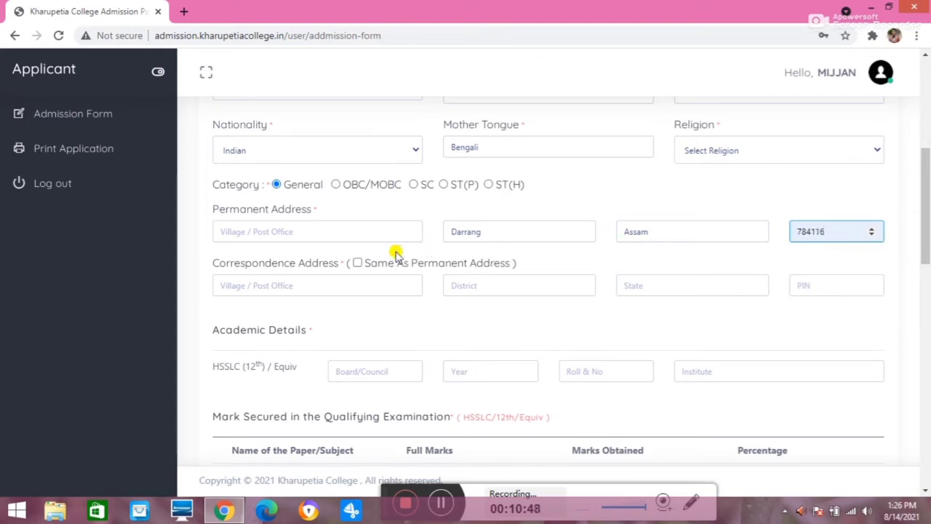
Set the correspondence address to be the same as the permanent address and go to the academic details.
left_click(336, 289)
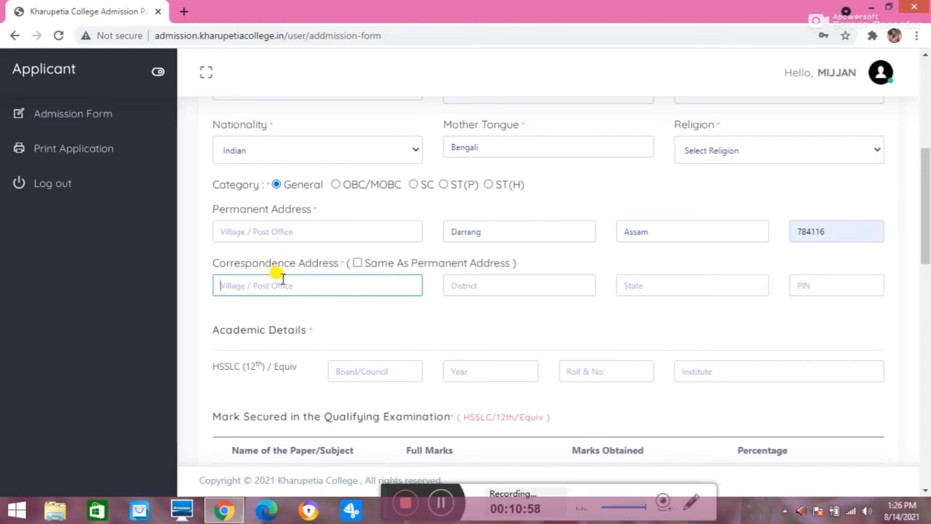
left_click(358, 264)
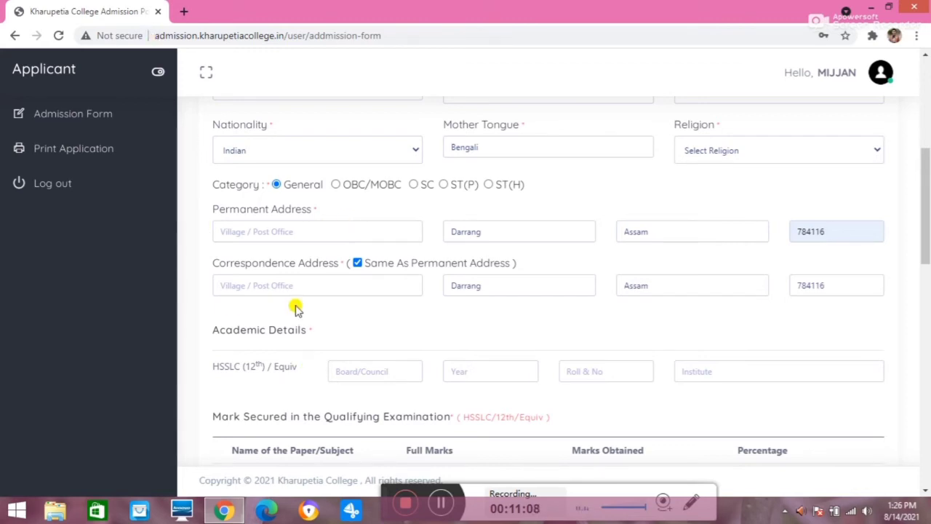
scroll(320, 305, "down", 1)
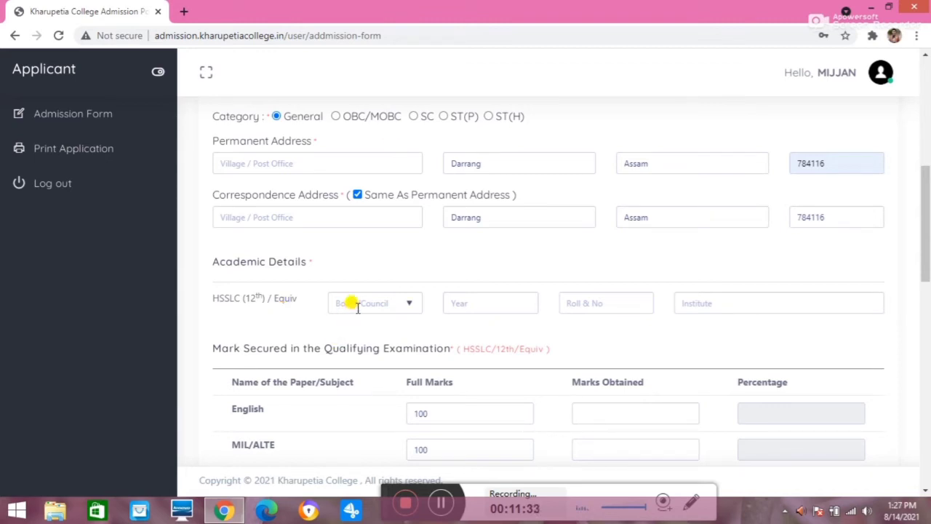
Choose AHSEC as the board or council for the HSSLC (12th) qualification in the academic details.
left_click(412, 308)
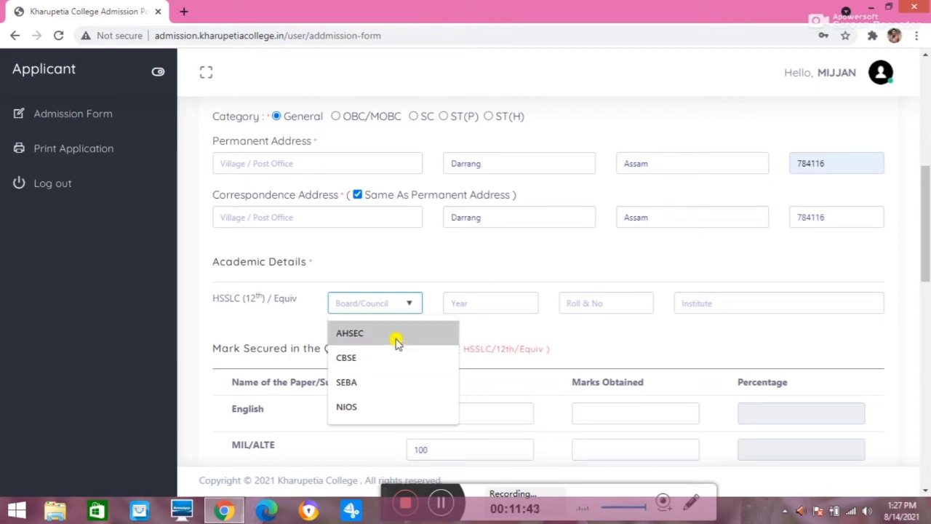
left_click(357, 291)
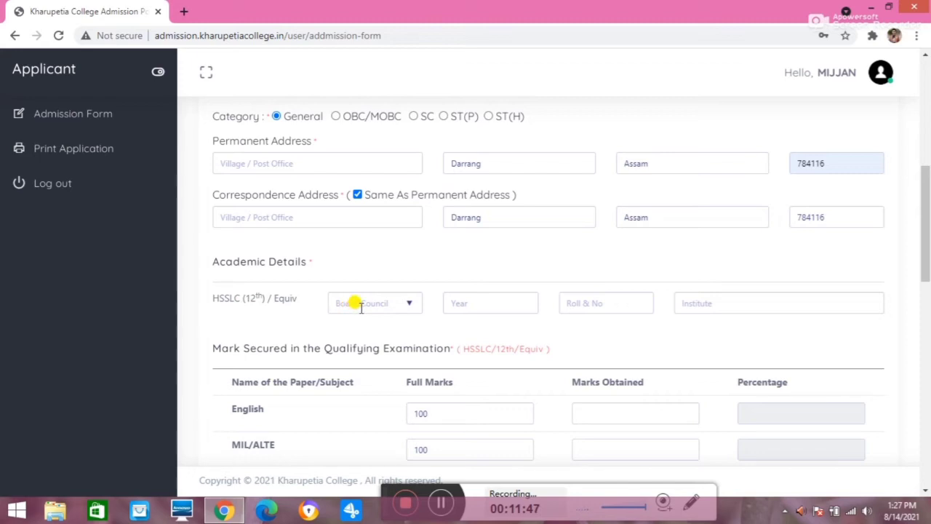
left_click(411, 300)
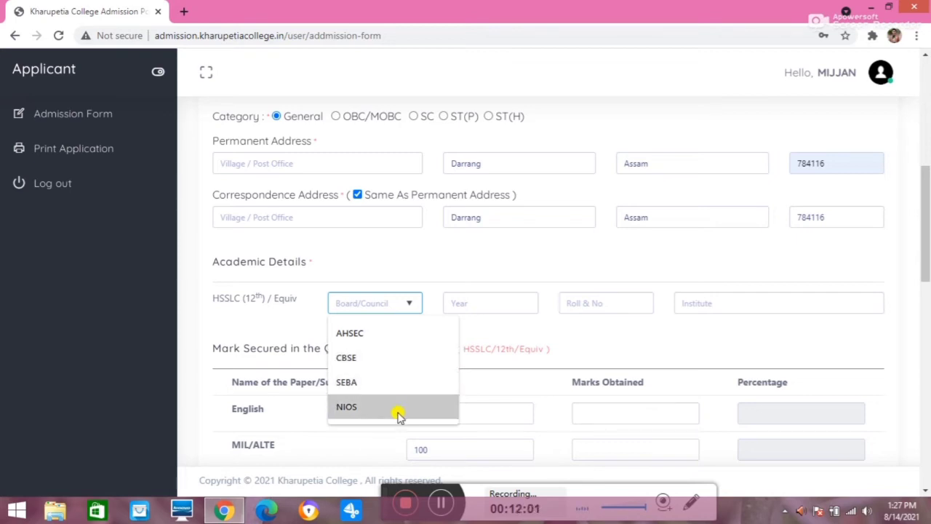
left_click(377, 333)
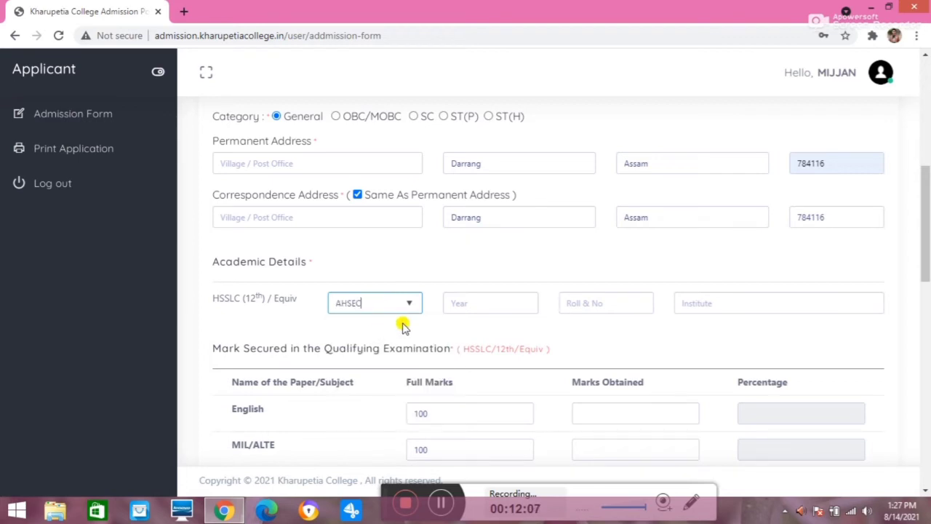
left_click(491, 303)
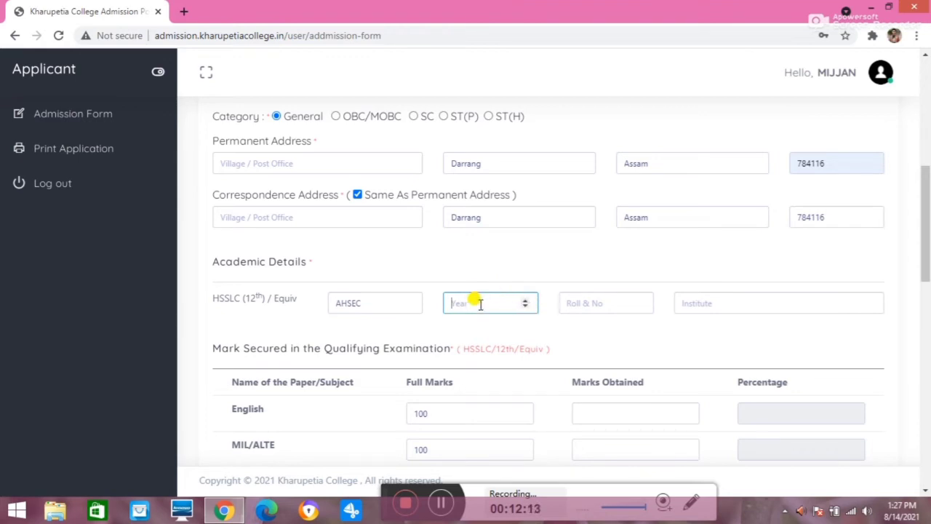
left_click(631, 304)
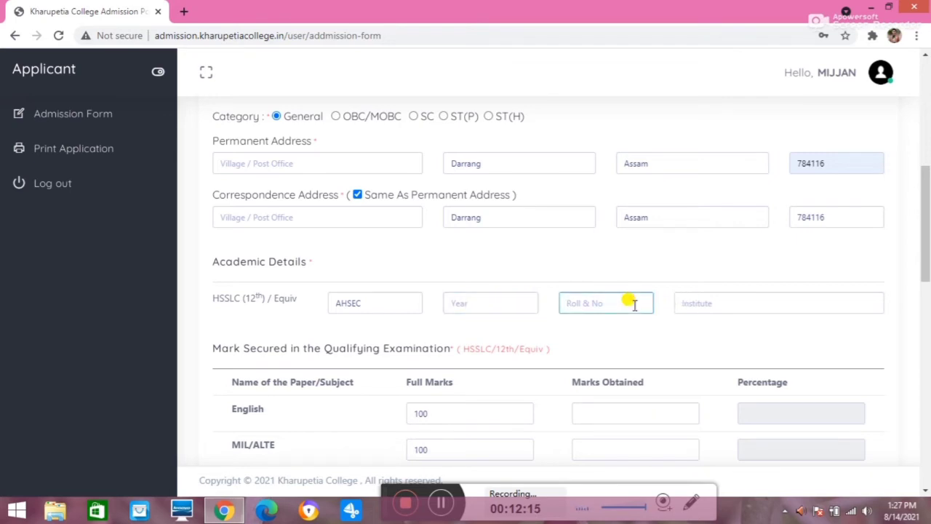
left_click(764, 304)
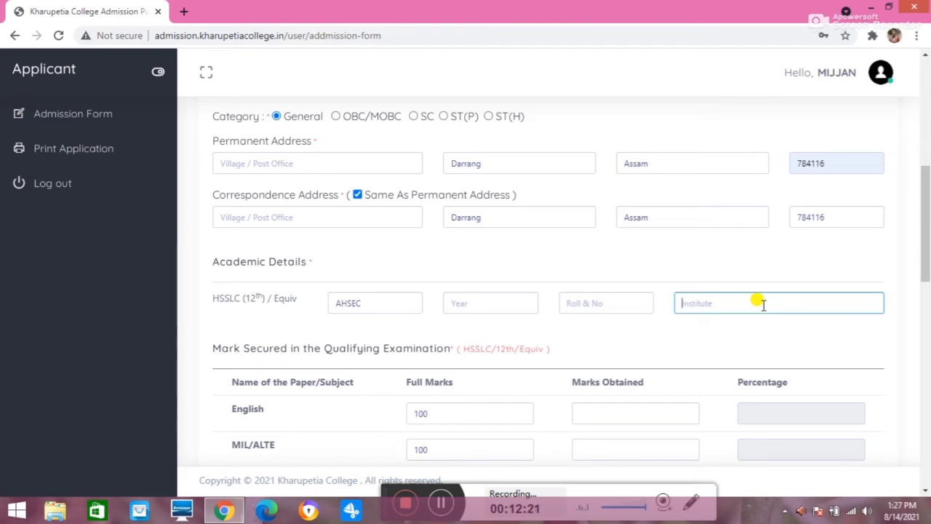
Choose History, IT & ITes and Chemistry as the three remaining subjects in the qualifying examination marks table.
scroll(661, 320, "down", 1)
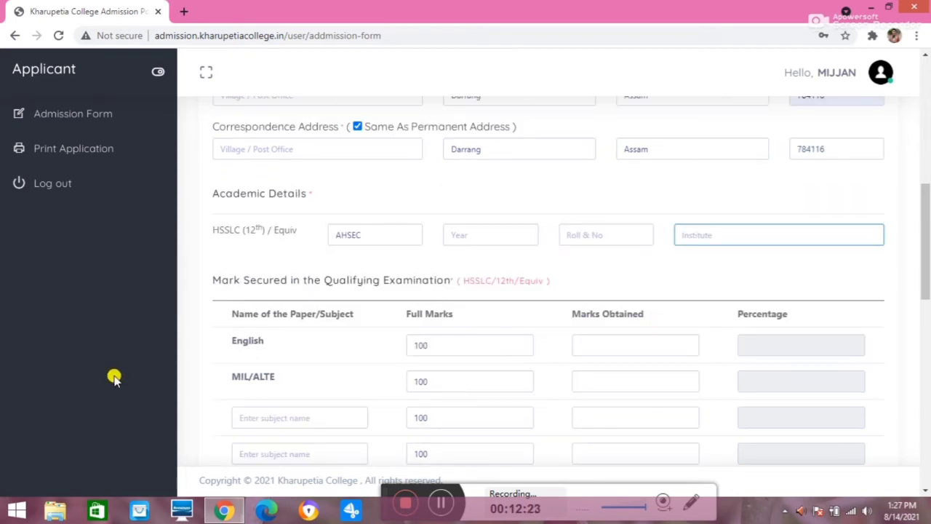
scroll(232, 311, "down", 1)
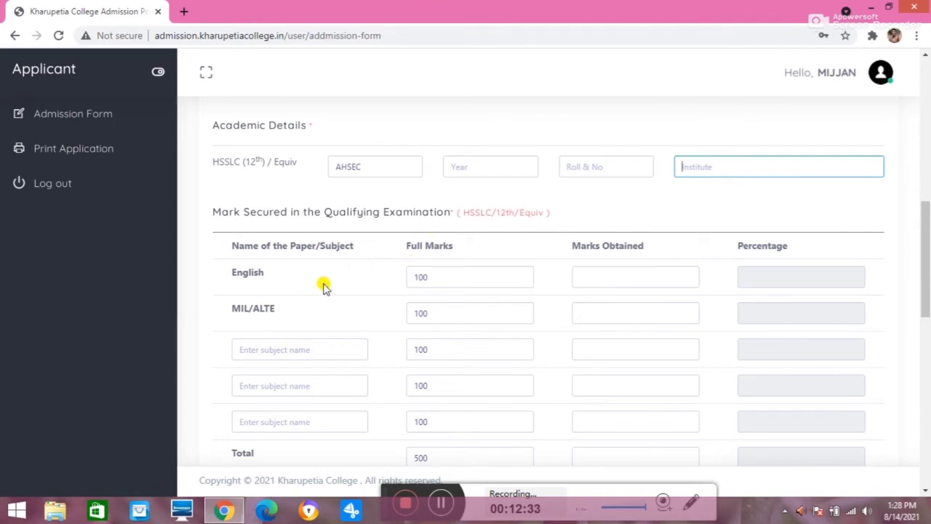
scroll(324, 287, "down", 1)
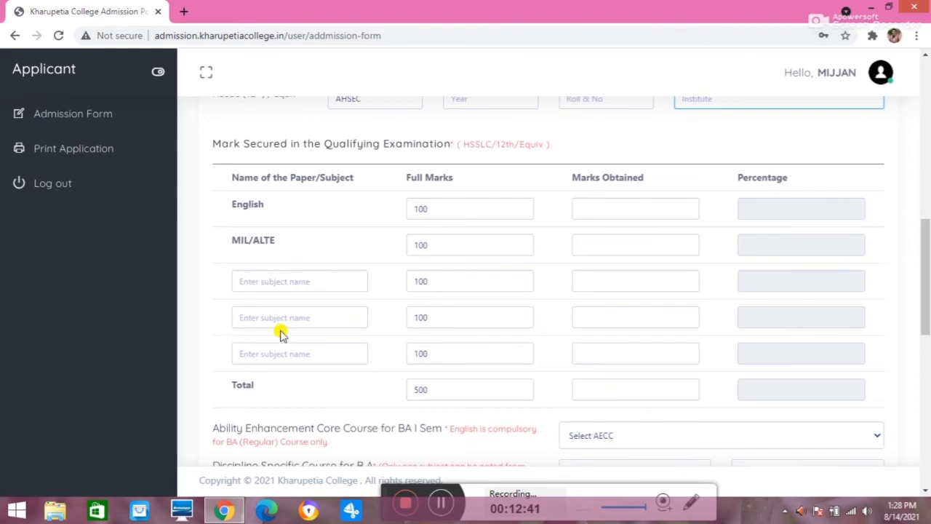
left_click(354, 283)
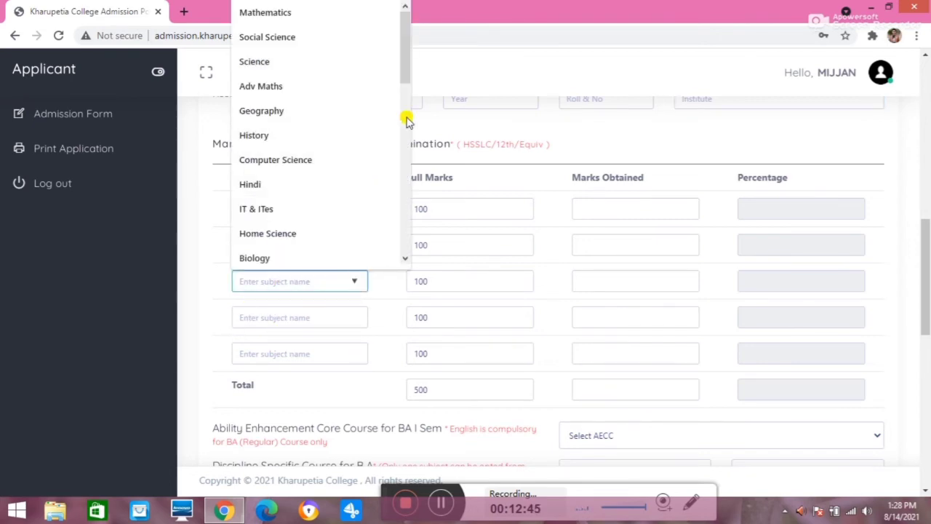
scroll(407, 73, "down", 1)
left_click_drag(407, 73, 360, 170)
left_click(360, 170)
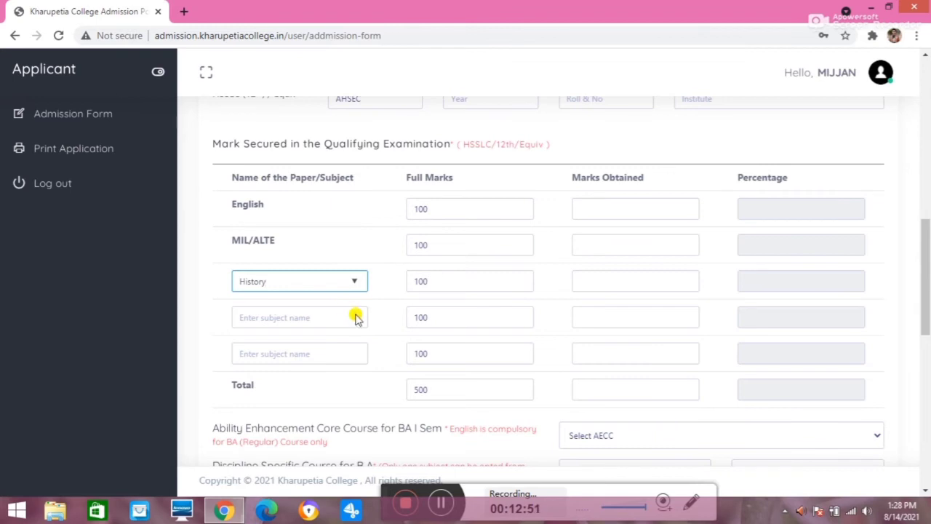
left_click(355, 320)
left_click(345, 206)
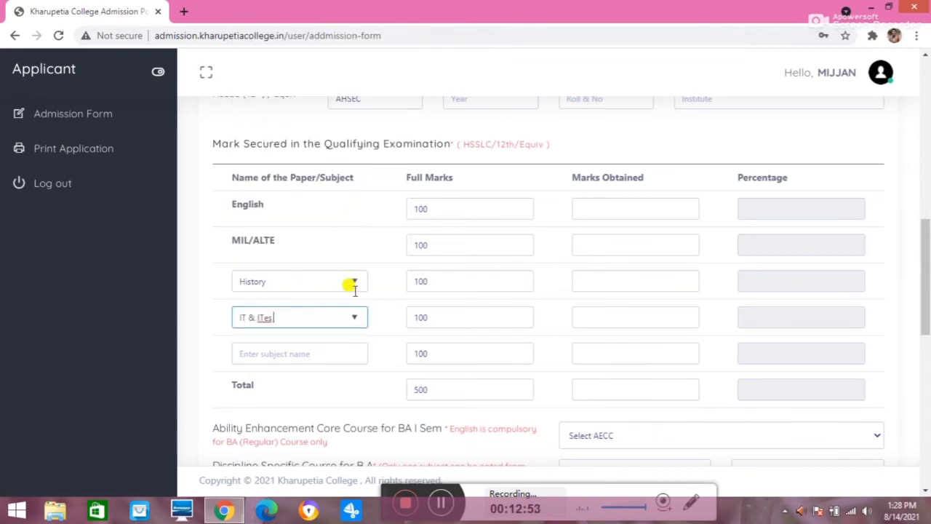
left_click(353, 354)
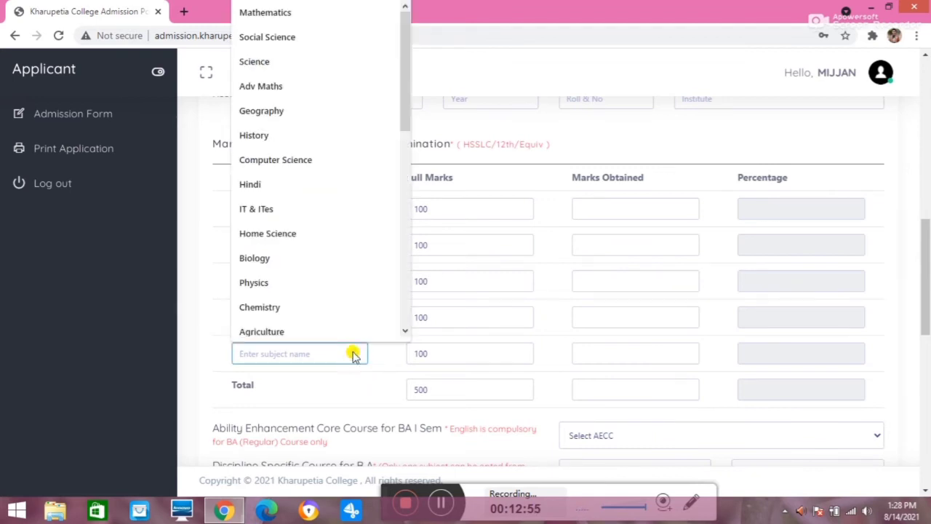
left_click(365, 304)
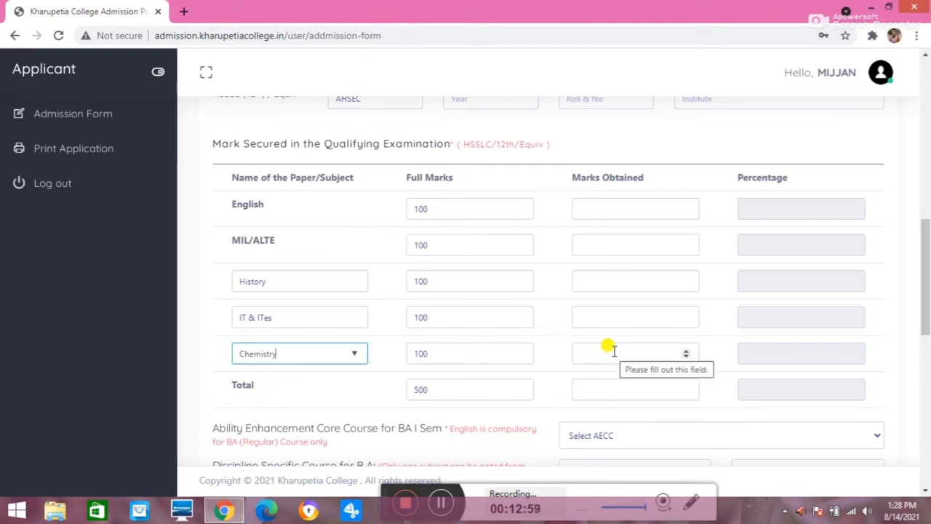
Enter 28 as the marks obtained in History in the qualifying examination table.
scroll(655, 208, "down", 1)
left_click(690, 213)
type("0")
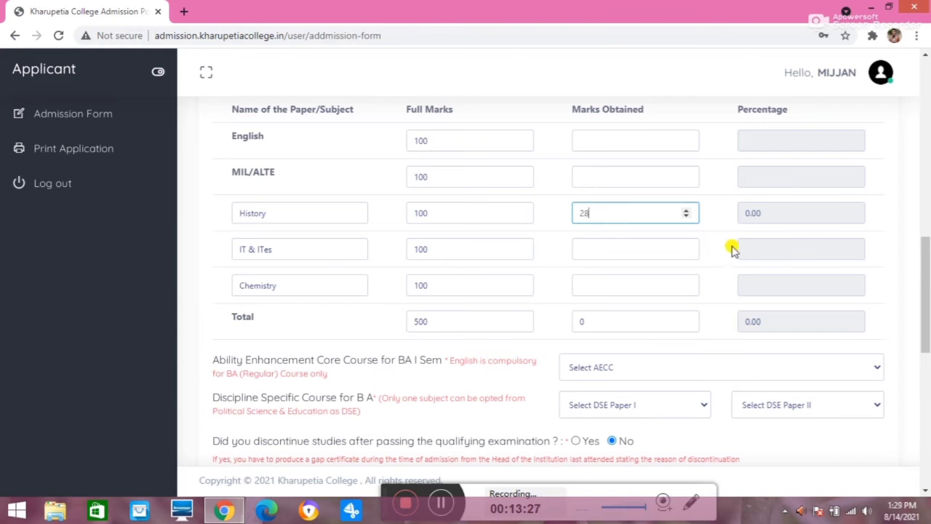
left_click(752, 236)
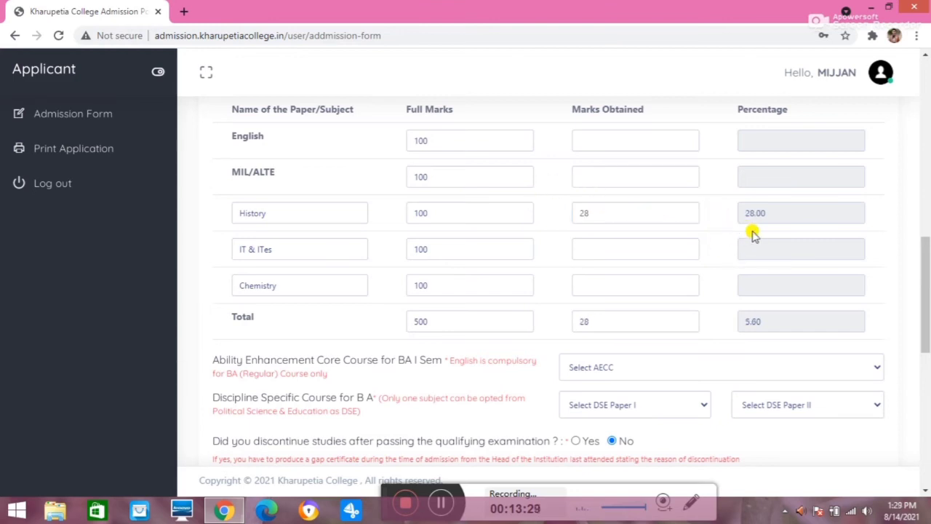
Choose Assamese as the Ability Enhancement Core Course for BA I Sem.
scroll(604, 324, "down", 1)
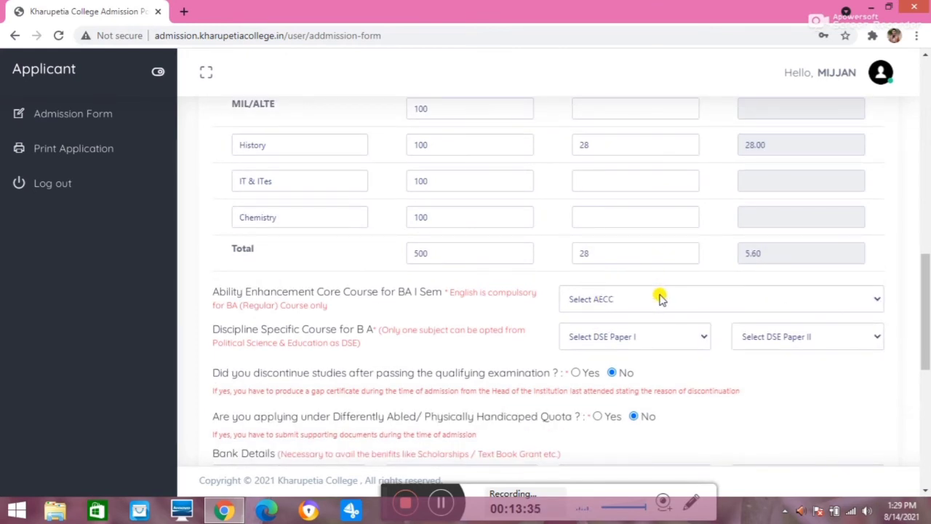
left_click(686, 298)
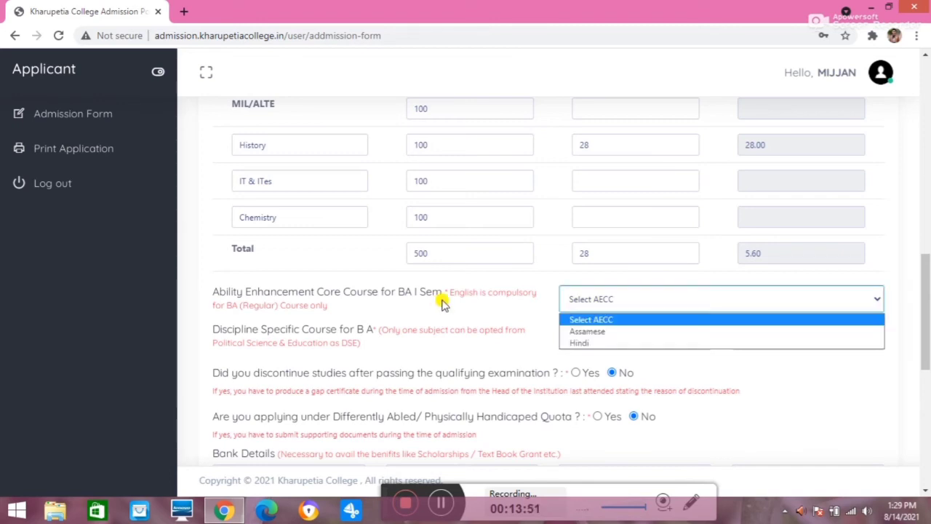
left_click(628, 303)
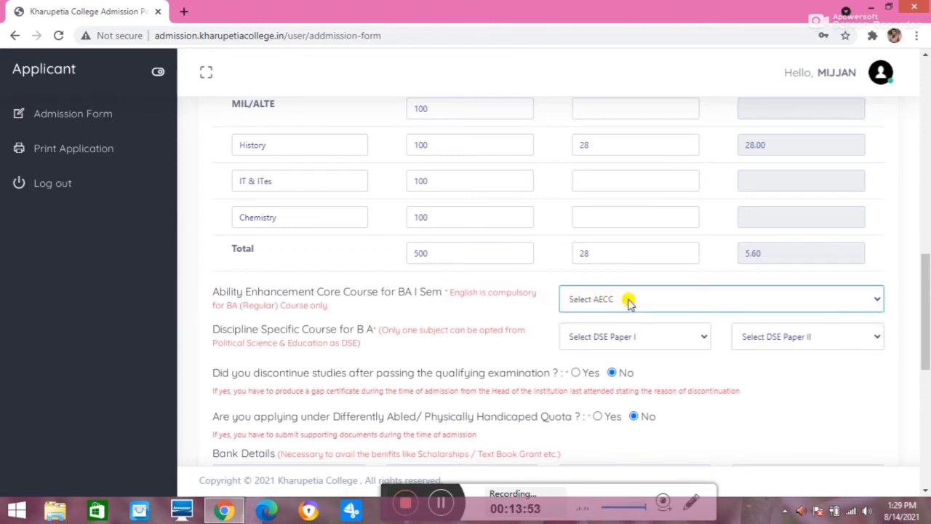
left_click(628, 301)
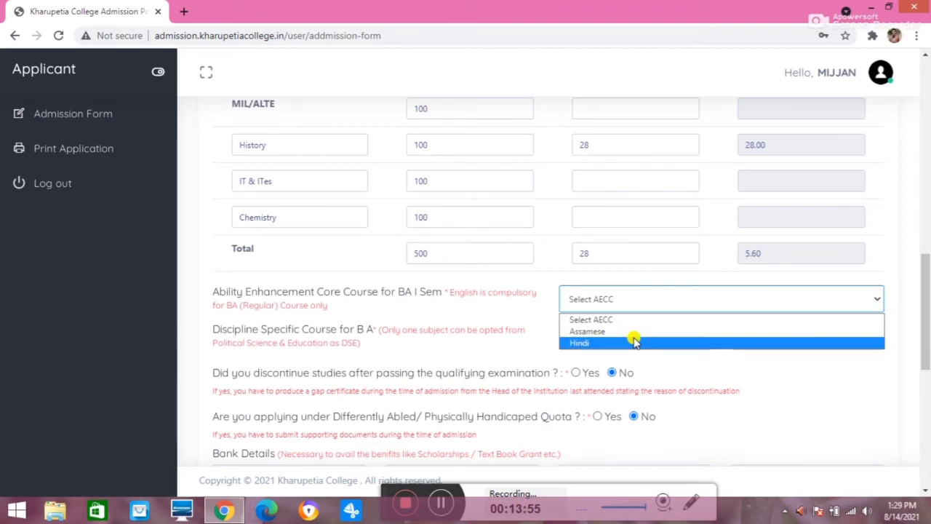
left_click(632, 331)
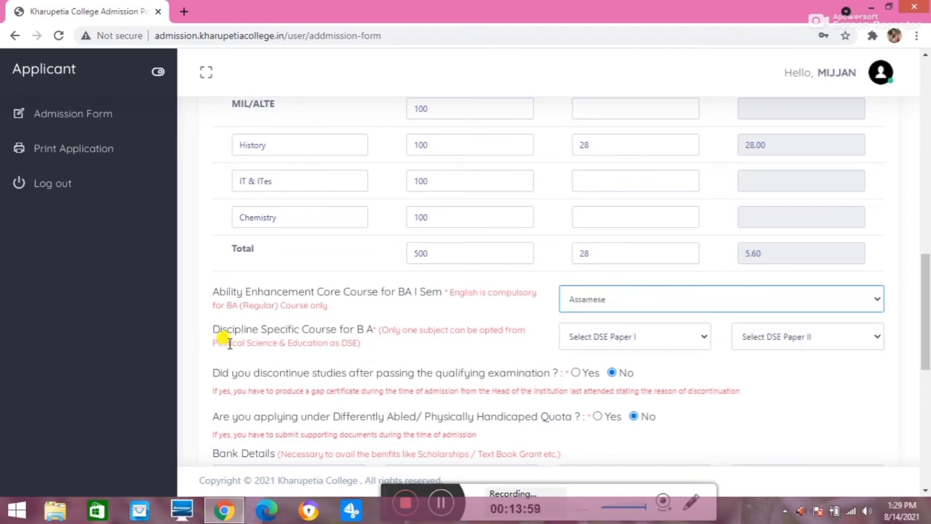
Choose Education as DSE Paper I and History as DSE Paper II for the B A discipline specific course.
left_click(643, 340)
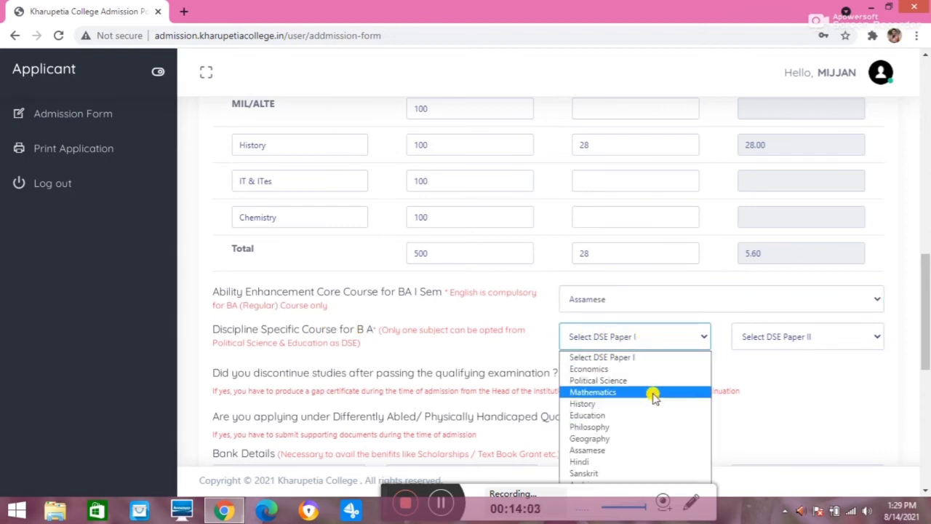
left_click(658, 336)
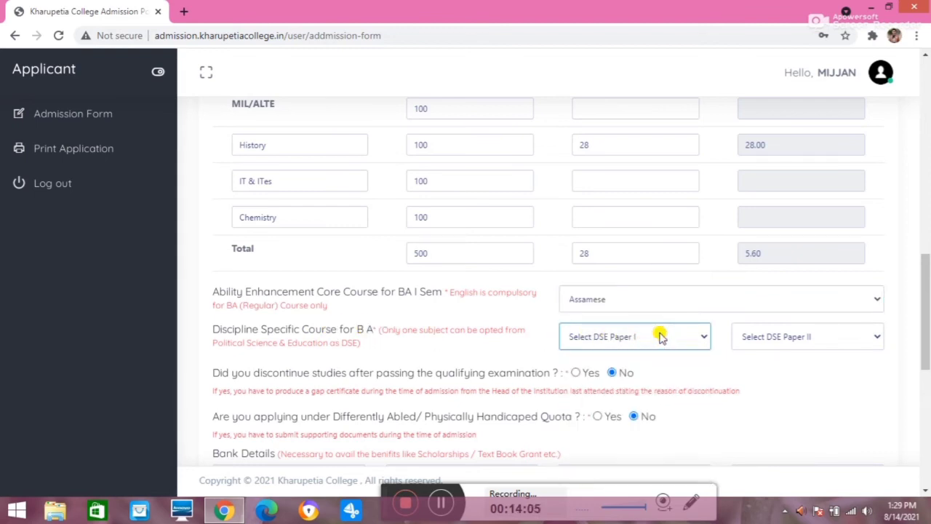
left_click(695, 338)
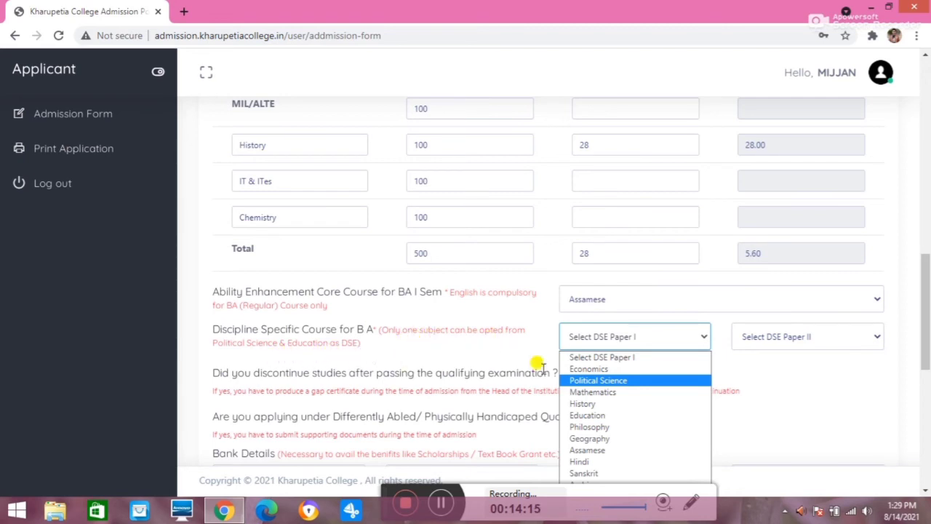
left_click(627, 414)
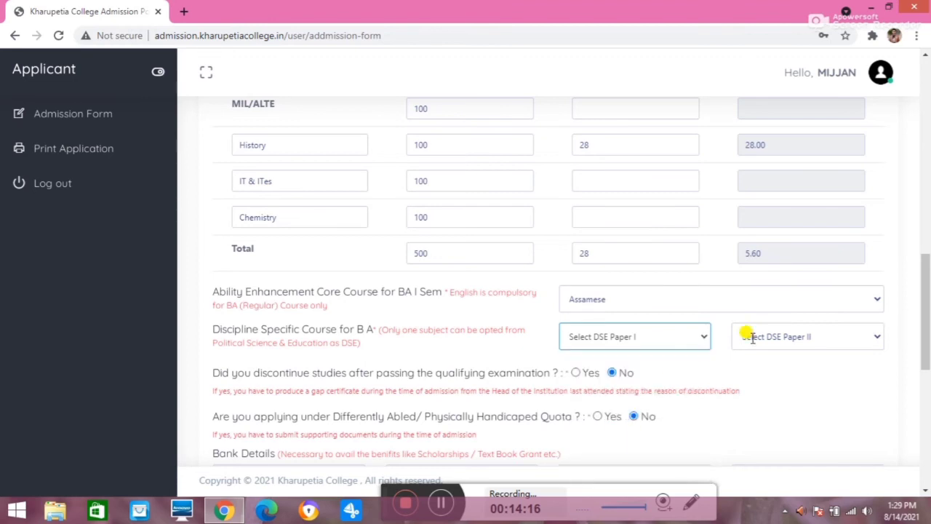
left_click(875, 340)
left_click(858, 403)
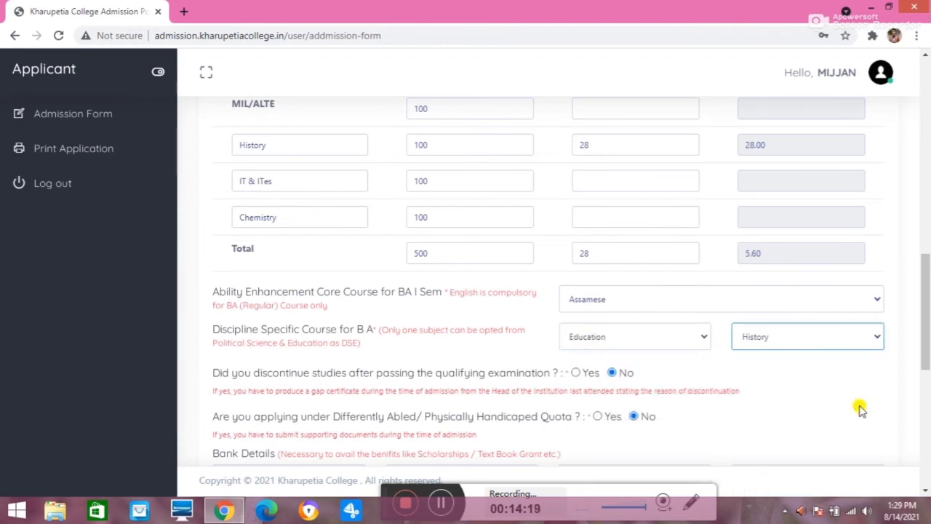
Choose Central Bank of India as the bank name in the bank details and go to the branch name.
scroll(829, 360, "down", 1)
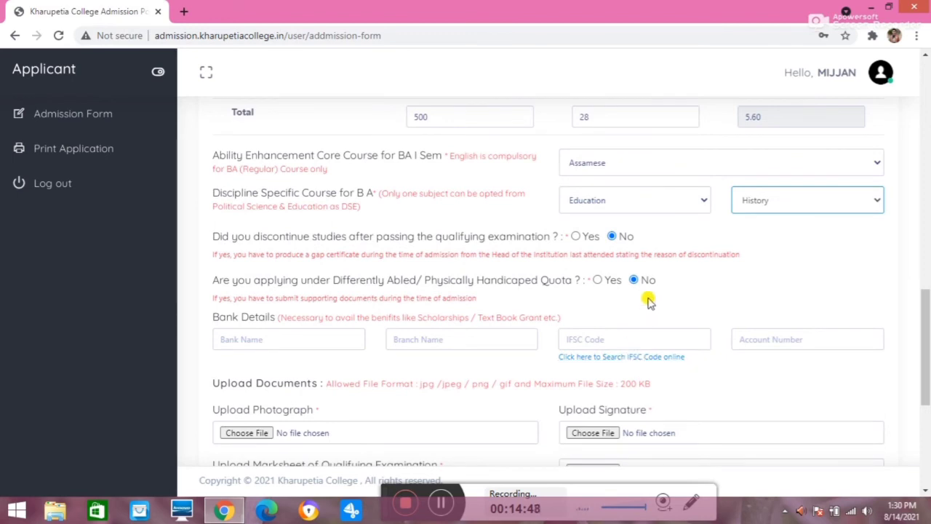
left_click(232, 339)
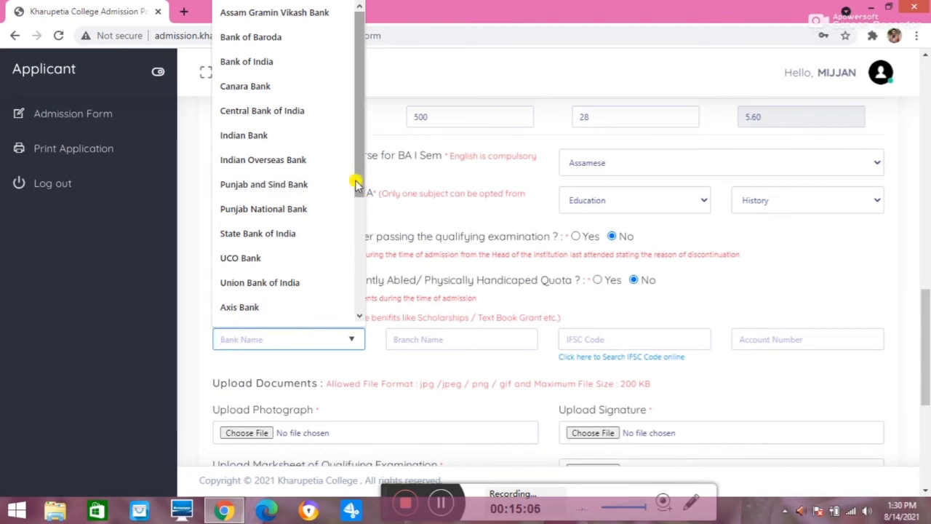
scroll(358, 182, "down", 1)
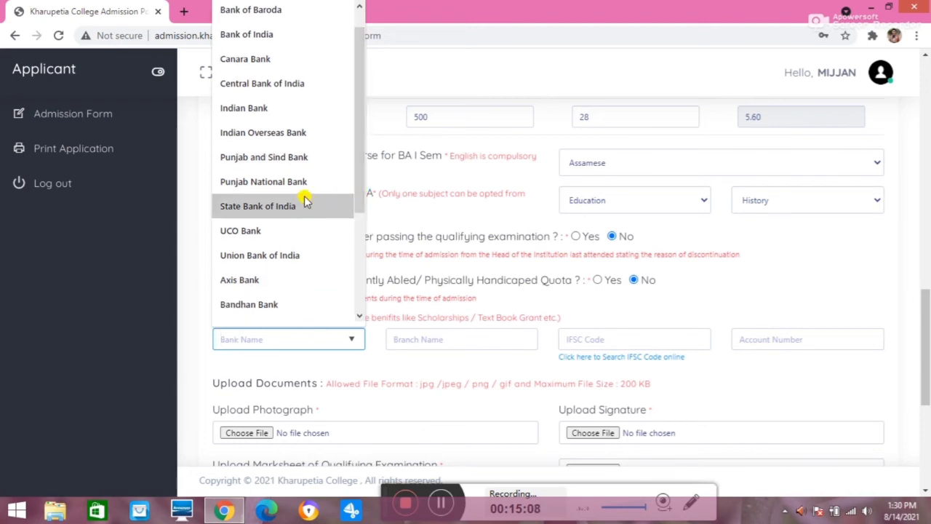
left_click(289, 91)
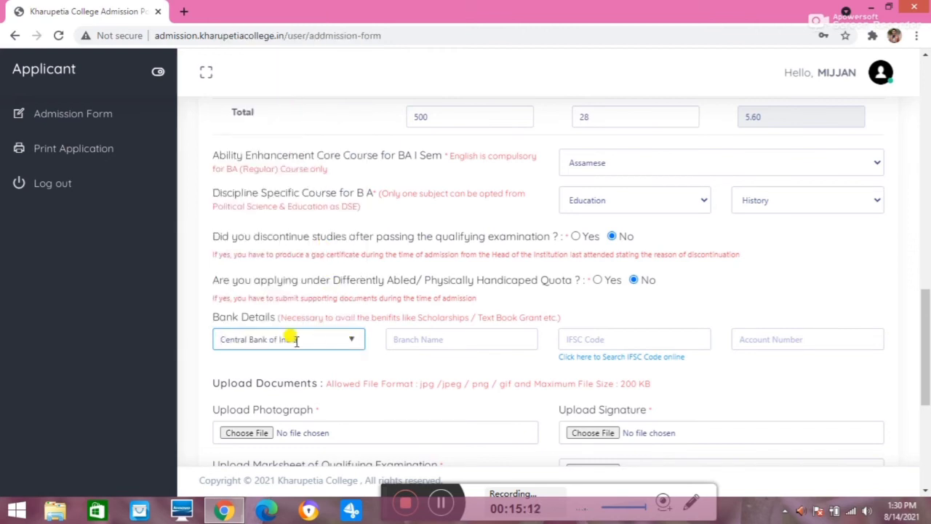
left_click(459, 341)
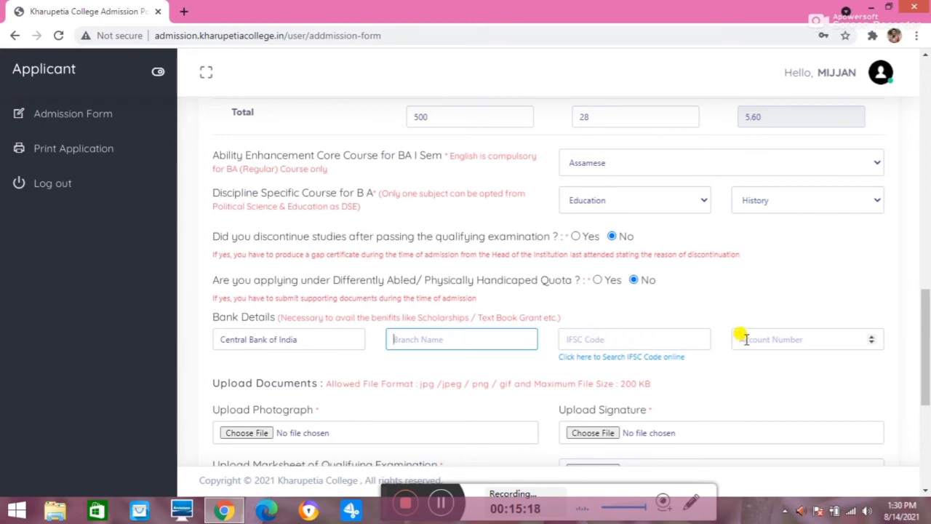
Attach the image download-removebg-preview from the Document folder on drive D as the applicant's signature.
scroll(445, 372, "down", 1)
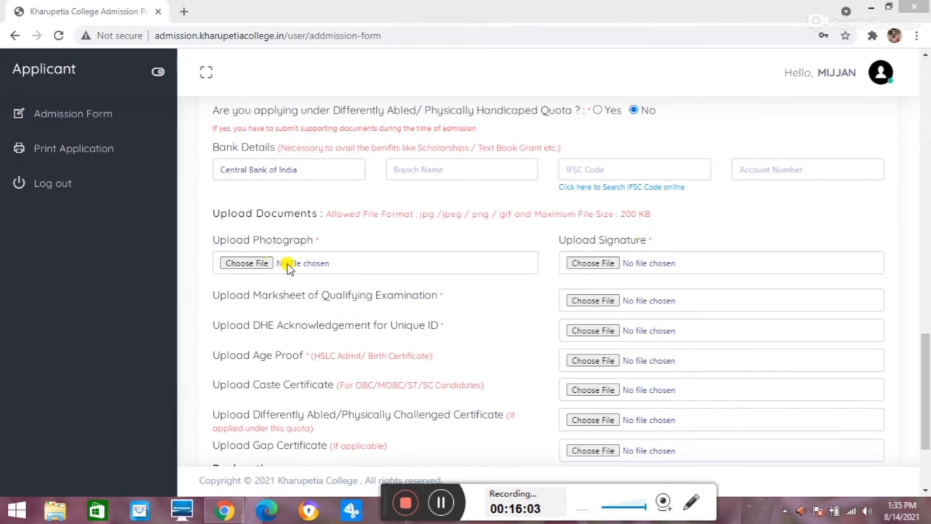
left_click(589, 264)
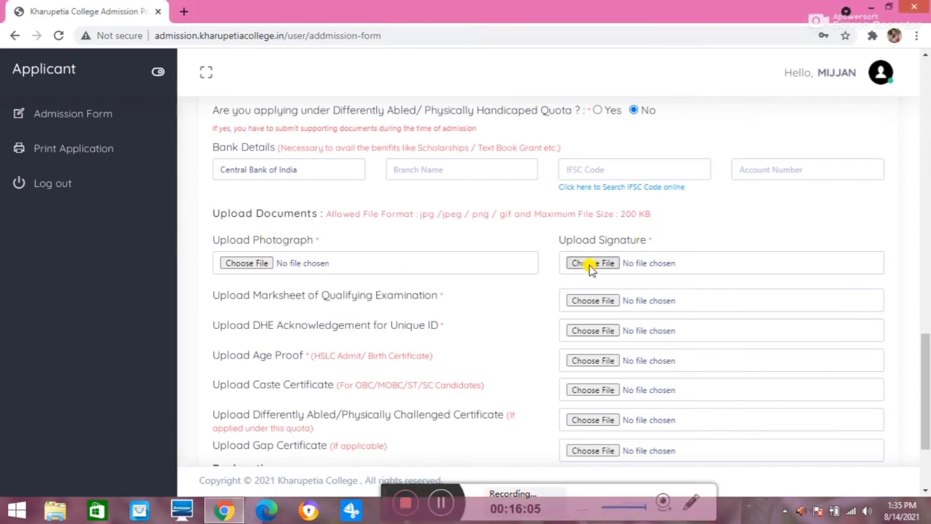
left_click(590, 266)
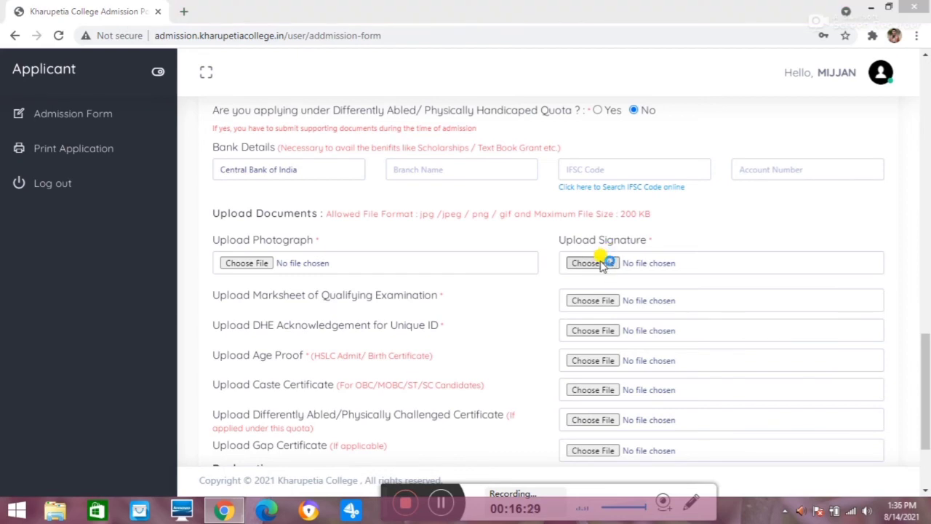
left_click(601, 268)
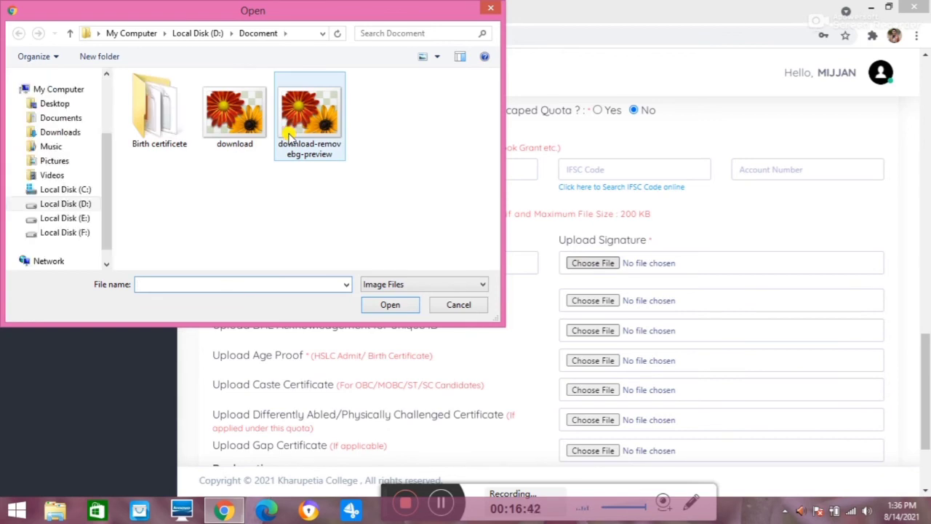
left_click(290, 135)
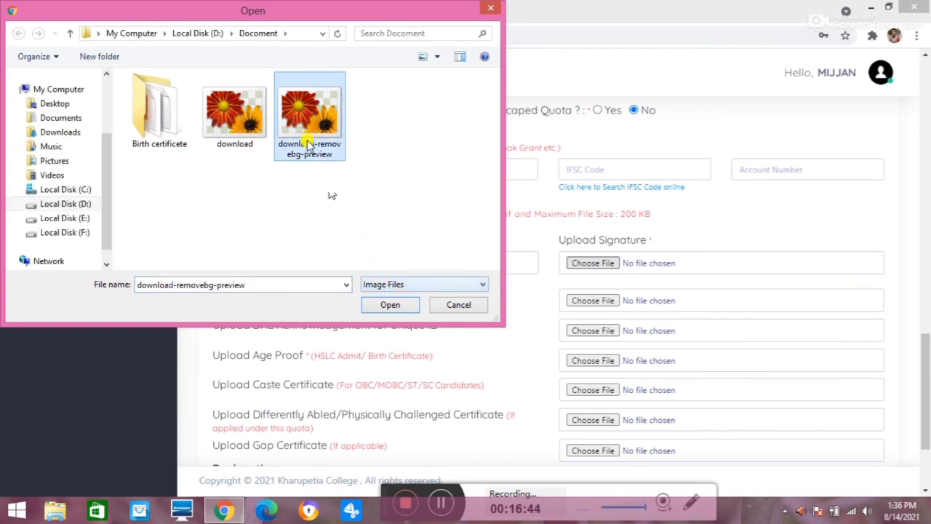
left_click(386, 304)
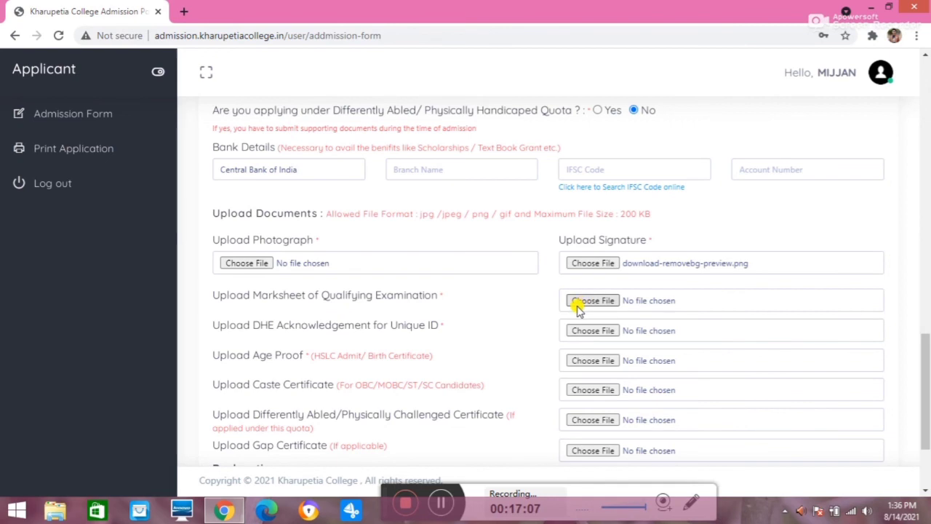
Try to submit the admission form with the declaration ticked, and open the page for printing the application.
scroll(577, 303, "down", 1)
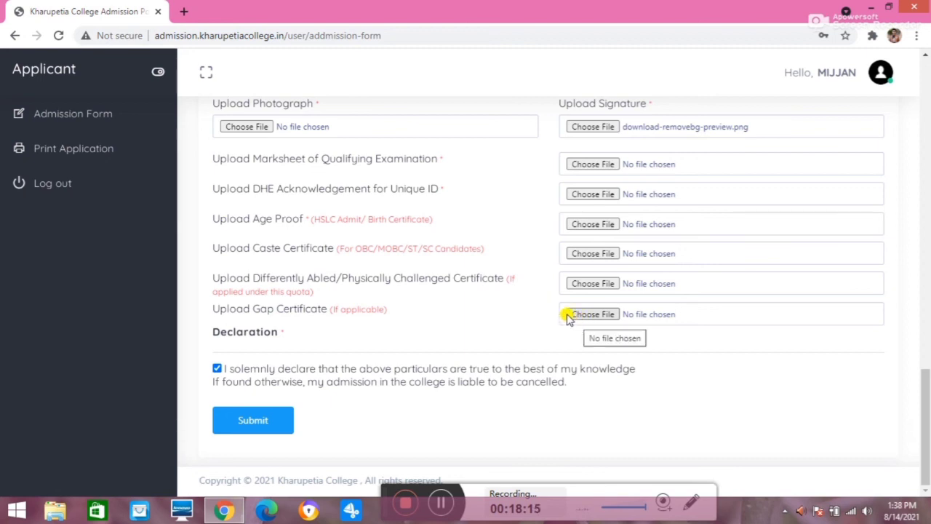
scroll(546, 308, "up", 1)
scroll(546, 308, "down", 1)
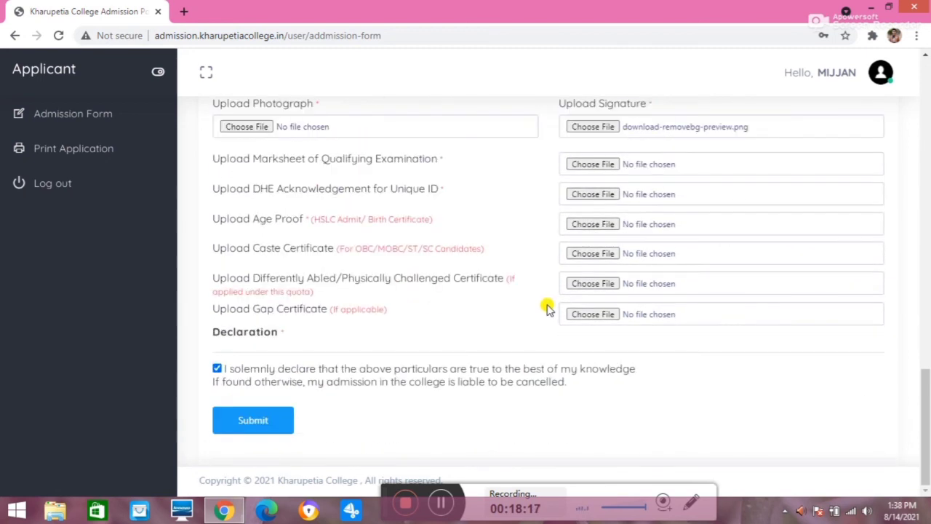
left_click(267, 425)
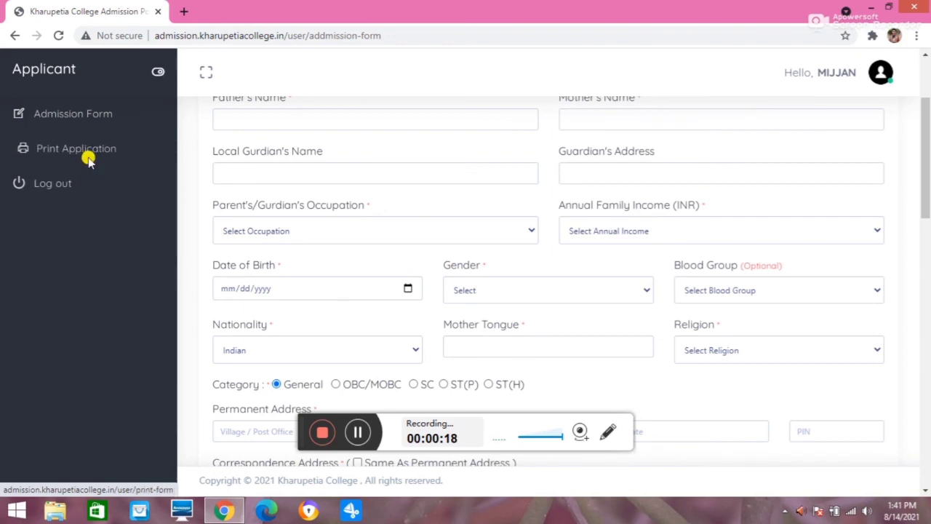
left_click(87, 159)
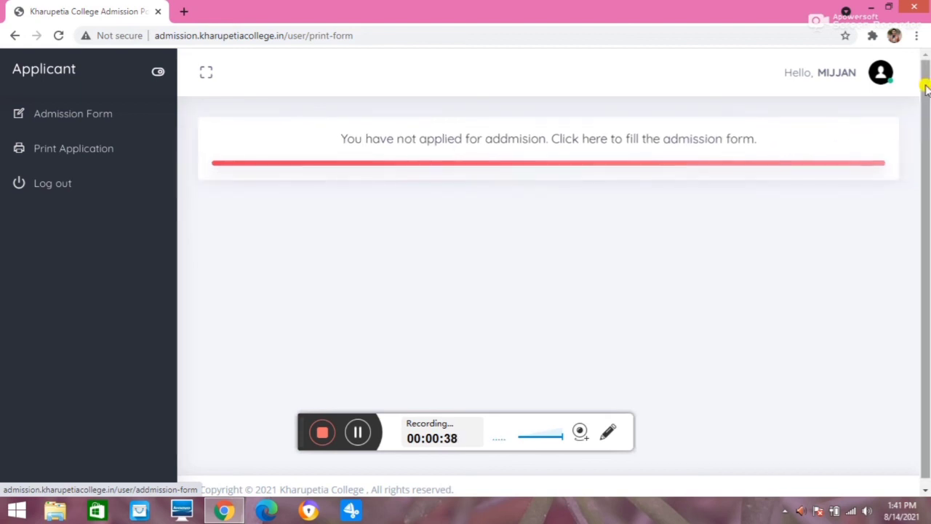
Log out of the applicant account and close the browser.
left_click(883, 81)
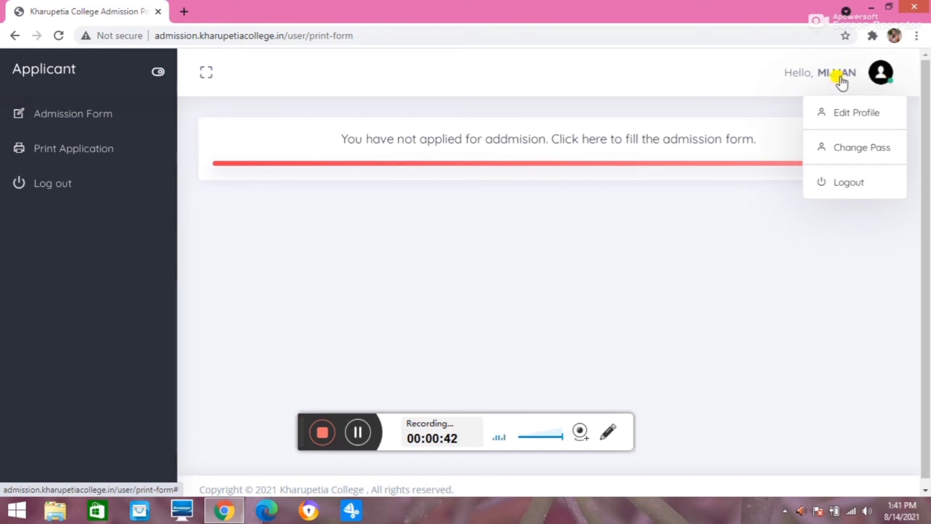
left_click(851, 183)
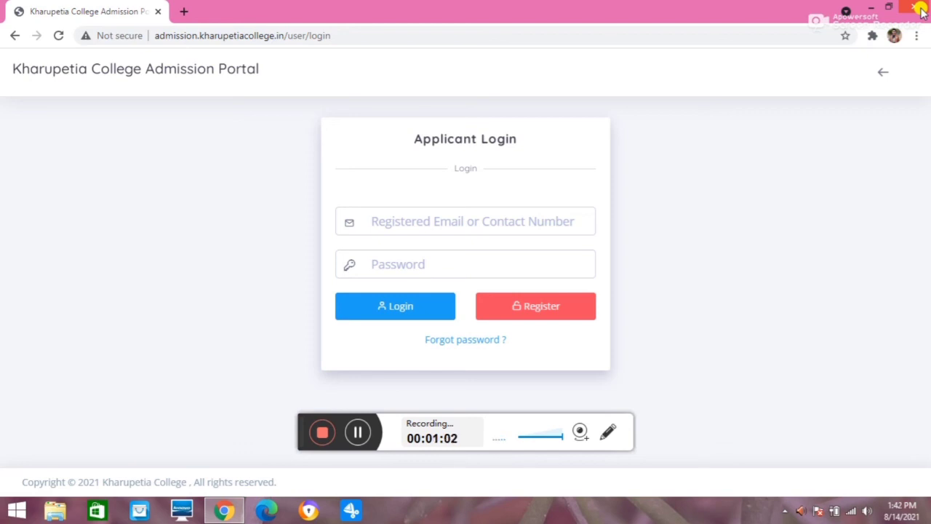
left_click(918, 9)
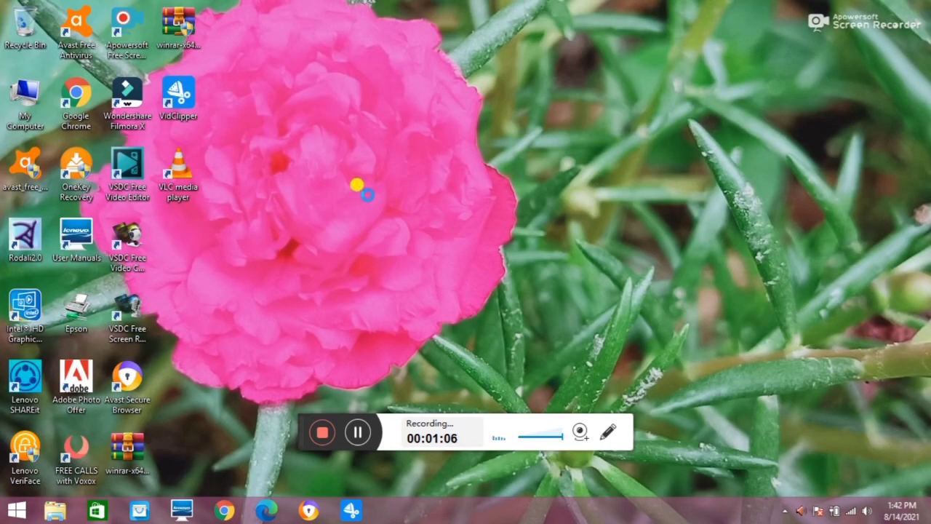
right_click(345, 173)
mouse_move(369, 196)
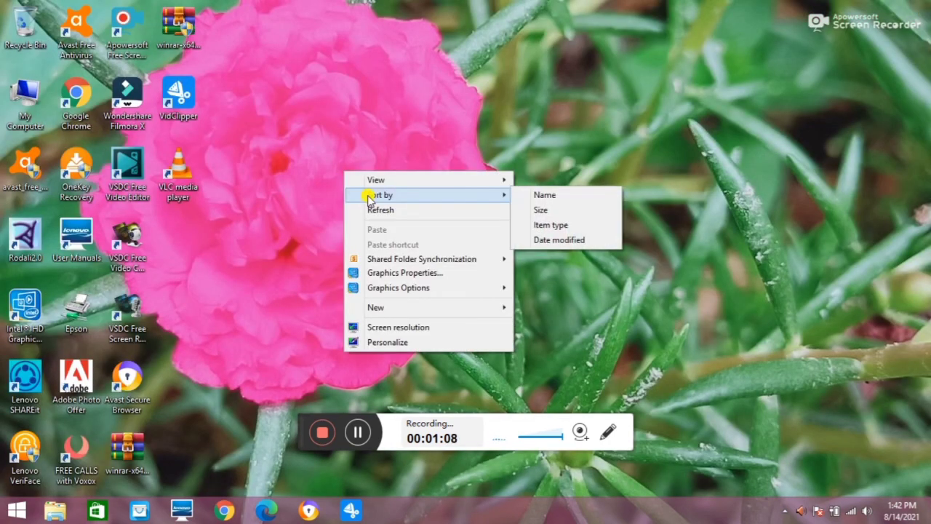